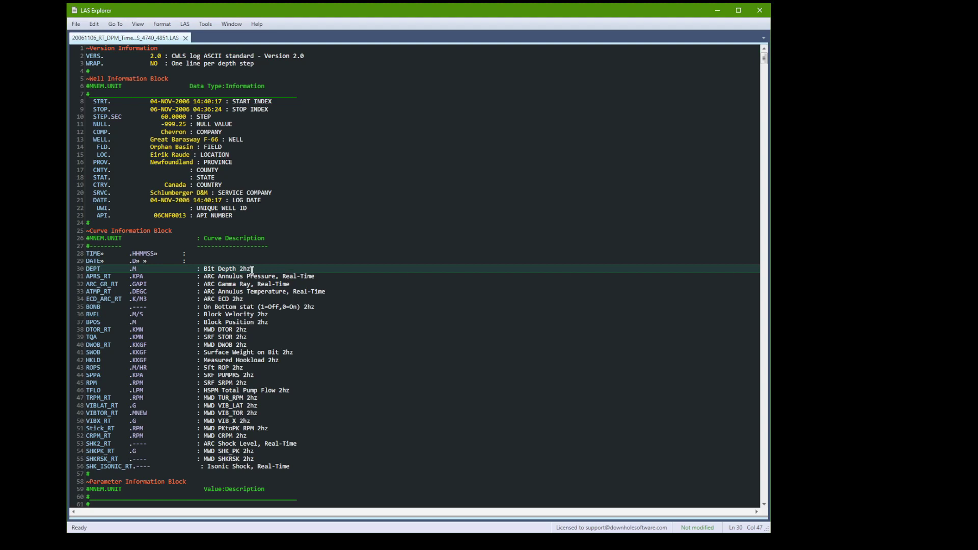
Format the document header and review the date and time values in the first ASCII log data rows.
{"action": "key", "text": "ctrl+shift+f"}
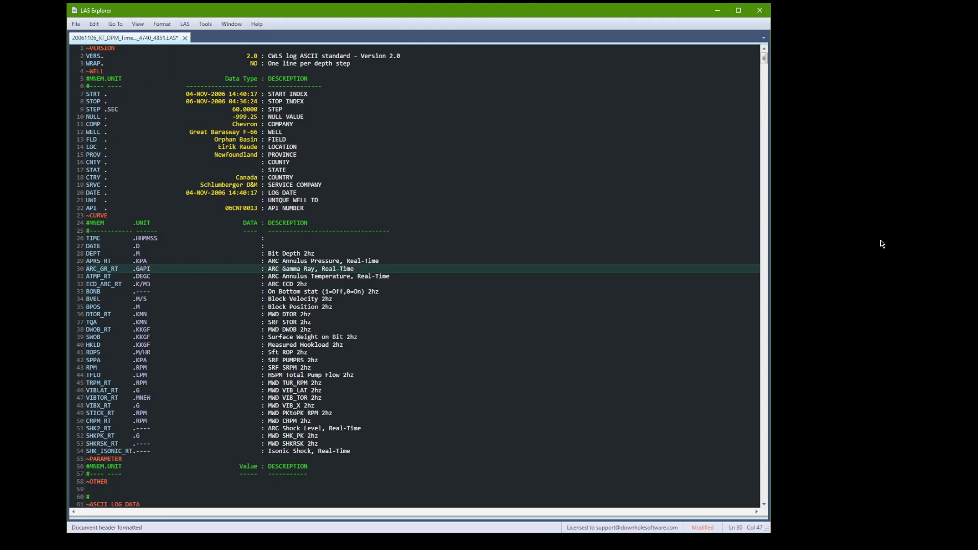
{"action": "left_click", "coordinate": [764, 505]}
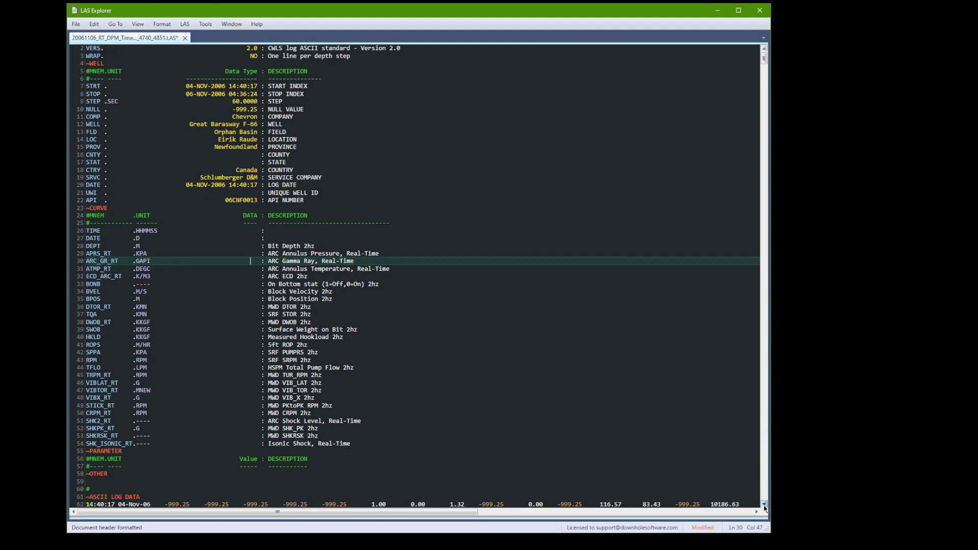
{"action": "left_click", "coordinate": [763, 504]}
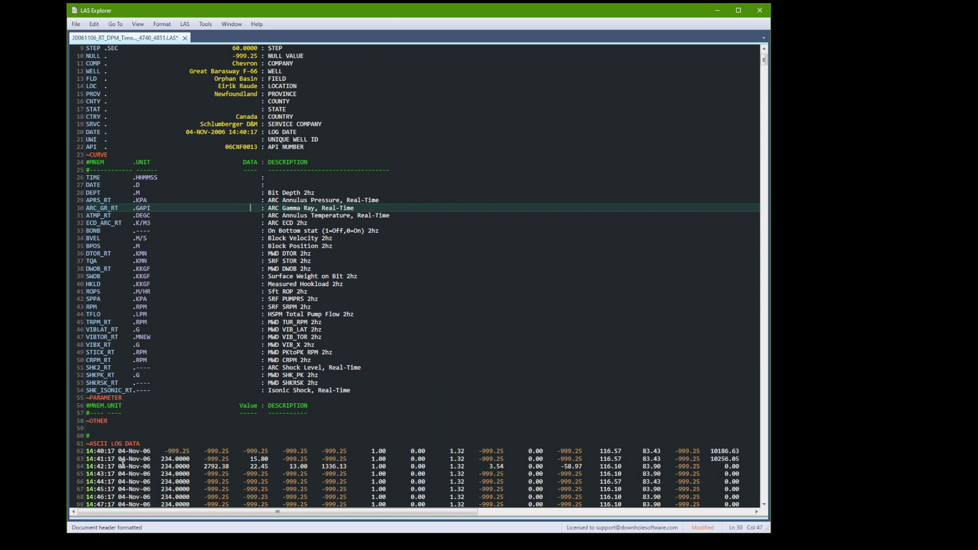
{"action": "left_click_drag", "start_coordinate": [73, 452], "coordinate": [73, 459]}
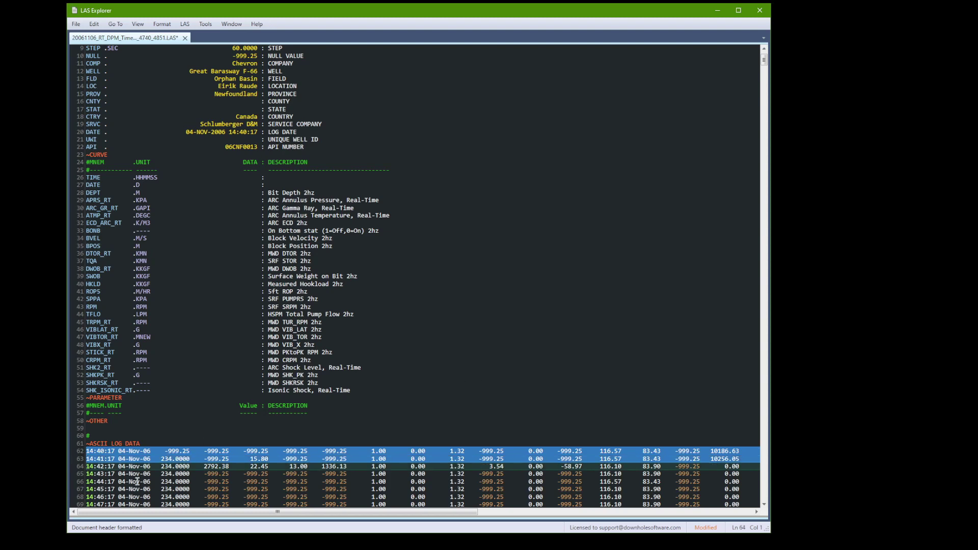
{"action": "left_click", "coordinate": [92, 461]}
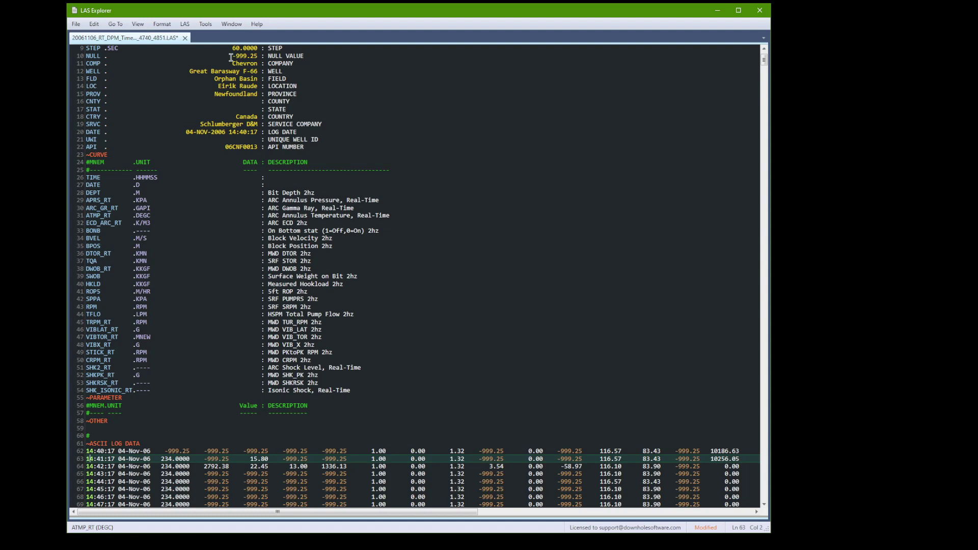
Try to repair the date/time curve formats, then validate the file and close the results.
{"action": "left_click", "coordinate": [186, 24]}
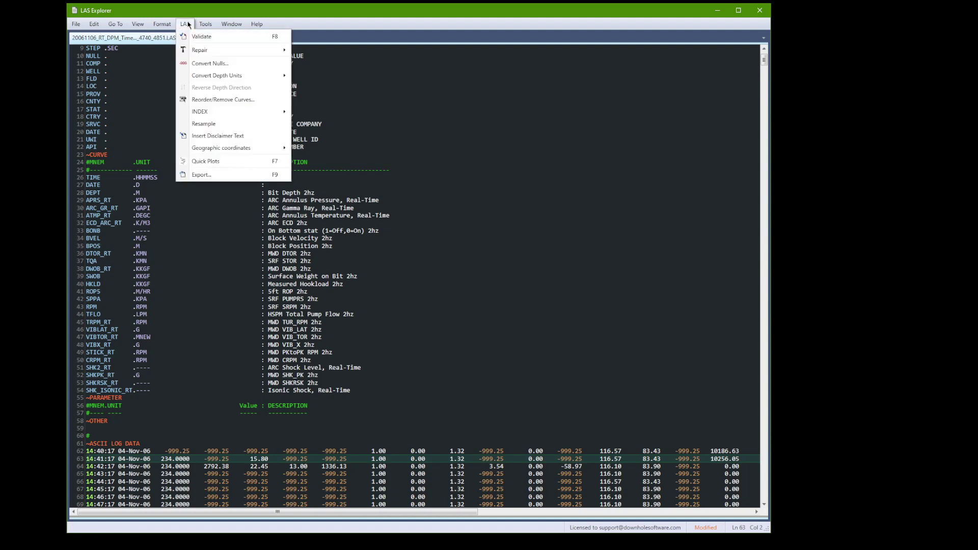
{"action": "mouse_move", "coordinate": [201, 50]}
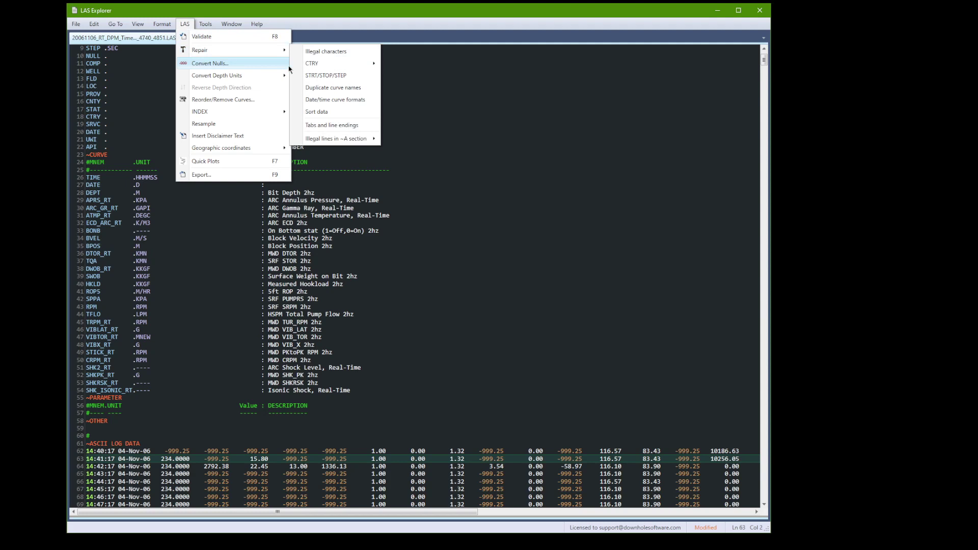
{"action": "left_click", "coordinate": [338, 101]}
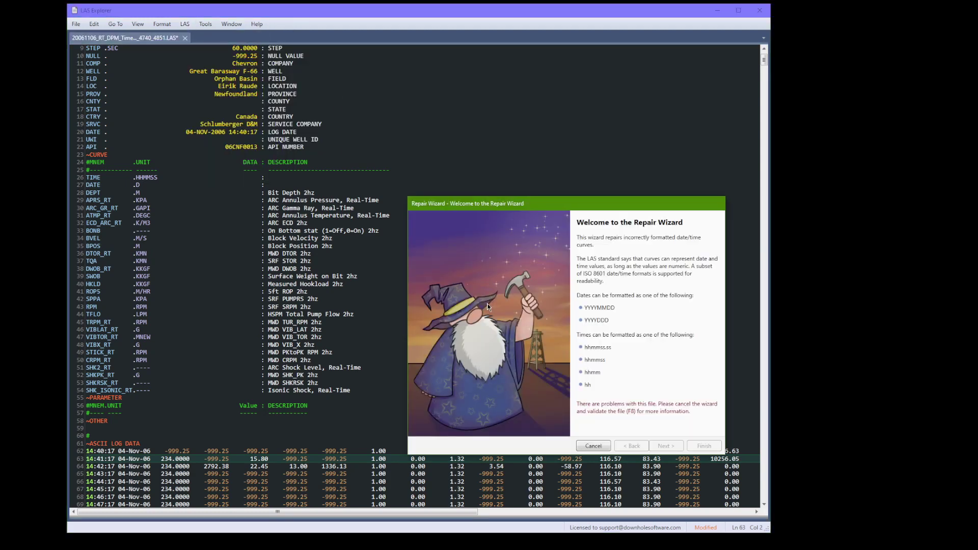
{"action": "left_click_drag", "start_coordinate": [555, 203], "coordinate": [409, 131]}
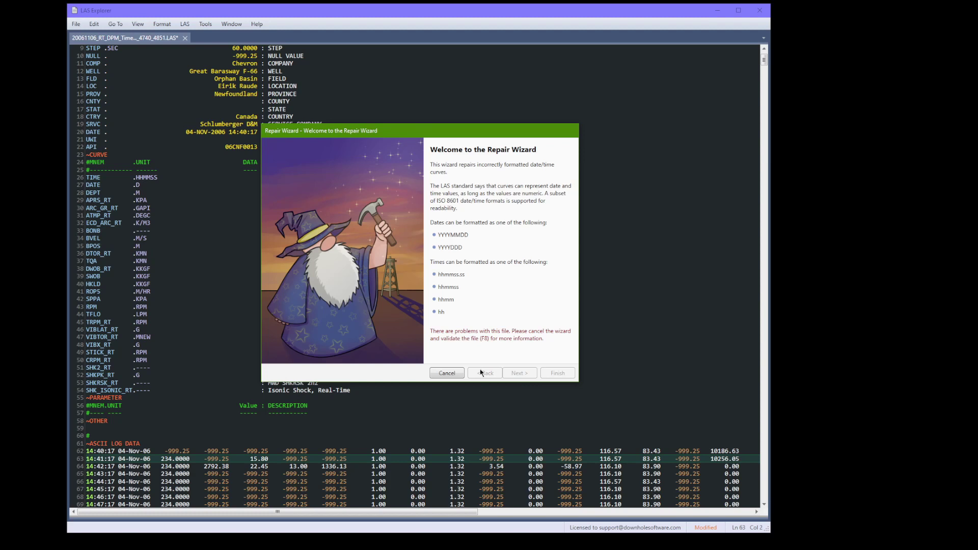
{"action": "left_click", "coordinate": [451, 374]}
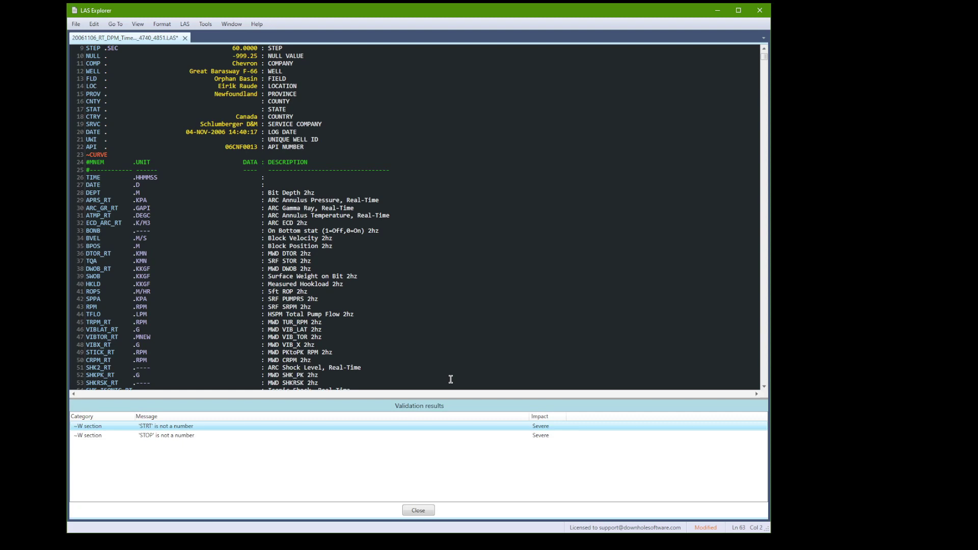
{"action": "left_click", "coordinate": [418, 510]}
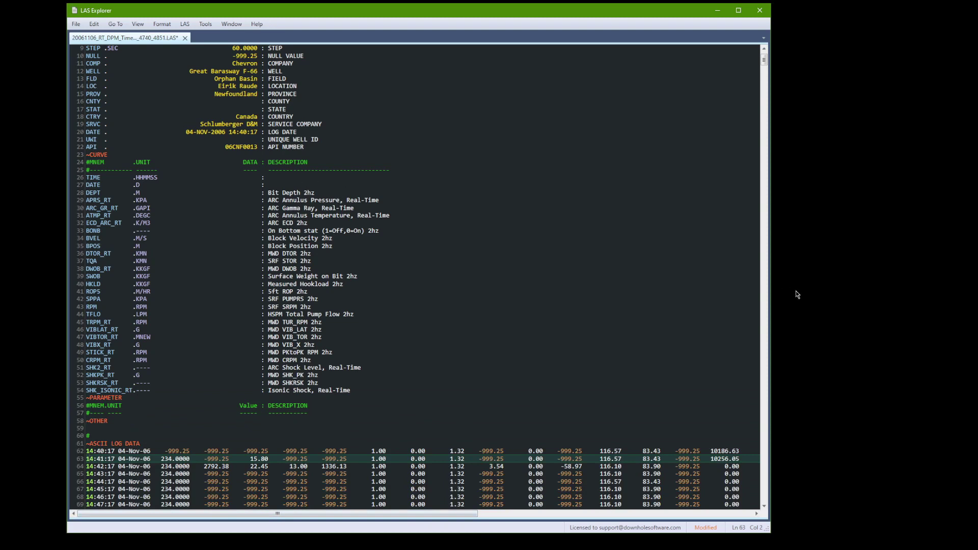
Replace the STRT start index value in the well section with 1.
{"action": "left_click", "coordinate": [763, 53]}
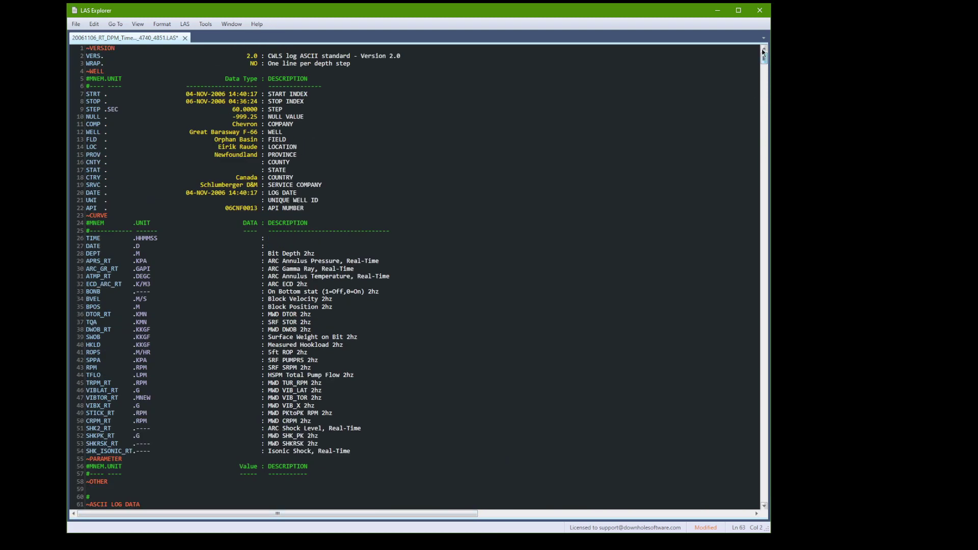
{"action": "left_click", "coordinate": [186, 95]}
{"action": "key", "text": "shift+Right"}
{"action": "key", "text": "shift+Right"}
{"action": "key", "text": "shift+Right"}
{"action": "key", "text": "shift+Right"}
{"action": "key", "text": "shift+Right"}
{"action": "key", "text": "shift+Right"}
{"action": "key", "text": "shift+Right"}
{"action": "key", "text": "shift+Right"}
{"action": "key", "text": "shift+Right"}
{"action": "key", "text": "shift+Right"}
{"action": "key", "text": "shift+Right"}
{"action": "key", "text": "shift+Right"}
{"action": "key", "text": "shift+Right"}
{"action": "key", "text": "shift+Right"}
{"action": "key", "text": "shift+Right"}
{"action": "key", "text": "shift+Right"}
{"action": "key", "text": "shift+Right"}
{"action": "key", "text": "shift+Right"}
{"action": "key", "text": "shift+Right"}
{"action": "key", "text": "shift+Right"}
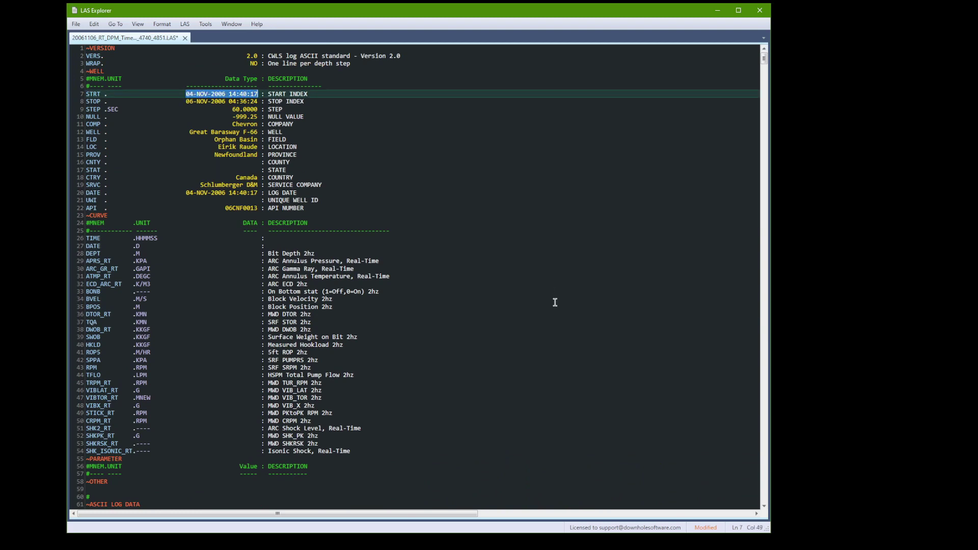
{"action": "type", "text": "1"}
Replace the STOP index value with 2 and reformat the document header.
{"action": "key", "text": "Down"}
{"action": "key", "text": "Delete"}
{"action": "key", "text": "Delete"}
{"action": "key", "text": "Delete"}
{"action": "key", "text": "Delete"}
{"action": "key", "text": "Delete"}
{"action": "key", "text": "Delete"}
{"action": "key", "text": "Delete"}
{"action": "key", "text": "Delete"}
{"action": "key", "text": "Delete"}
{"action": "key", "text": "Delete"}
{"action": "key", "text": "Delete"}
{"action": "key", "text": "Delete"}
{"action": "key", "text": "Delete"}
{"action": "key", "text": "Delete"}
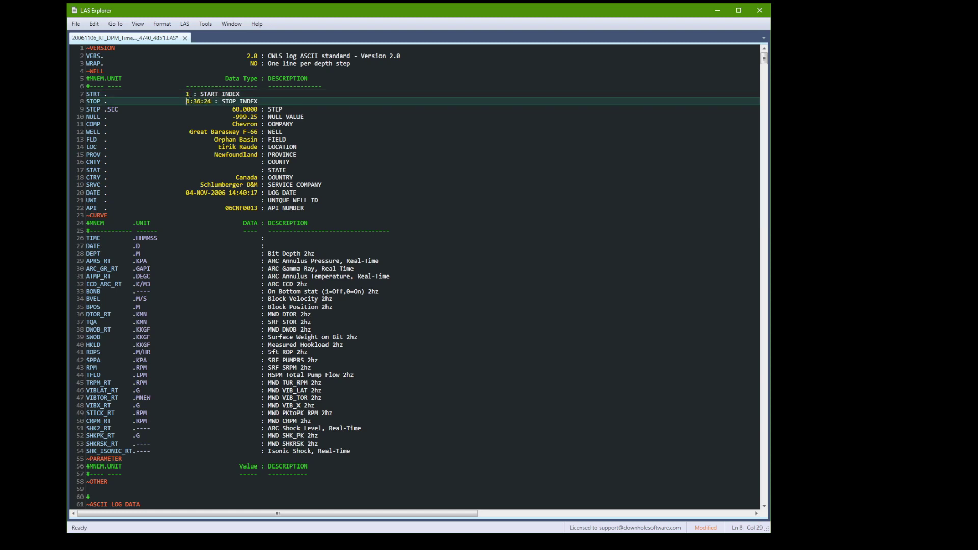
{"action": "key", "text": "Delete"}
{"action": "key", "text": "Delete"}
{"action": "key", "text": "Delete"}
{"action": "key", "text": "Delete"}
{"action": "key", "text": "Delete"}
{"action": "key", "text": "Delete"}
{"action": "type", "text": "2"}
{"action": "key", "text": "ctrl+shift+f"}
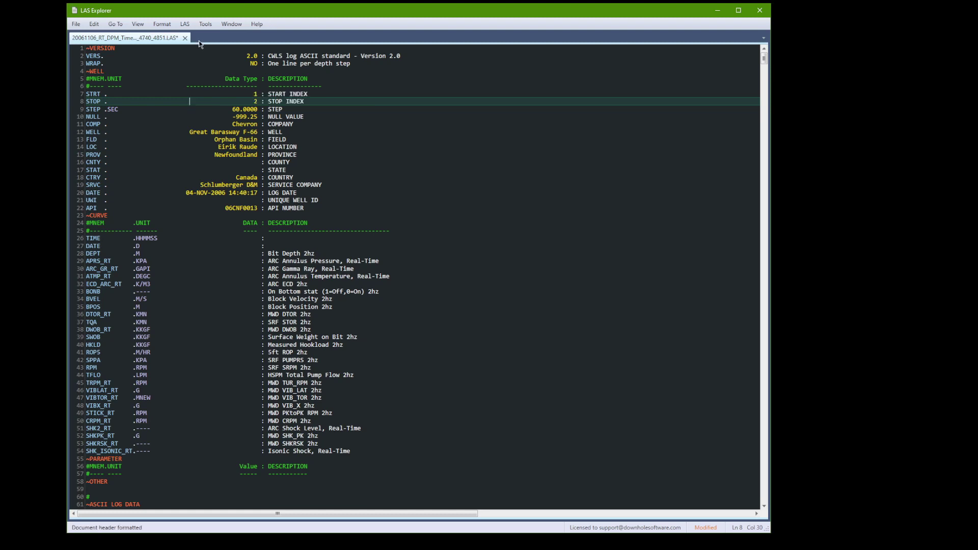
Start the date/time curve format repair with DATE as the date curve and TIME as the time curve.
{"action": "left_click", "coordinate": [187, 22]}
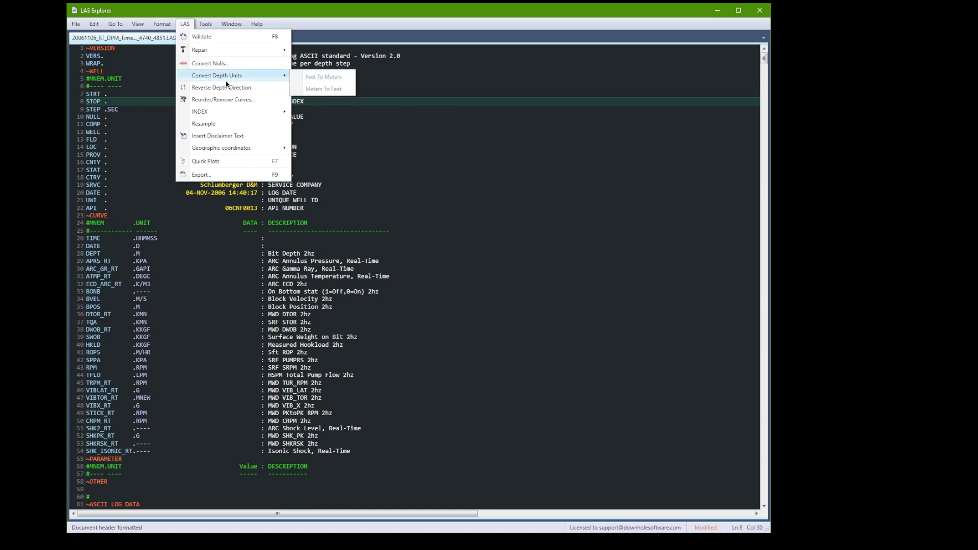
{"action": "mouse_move", "coordinate": [221, 51]}
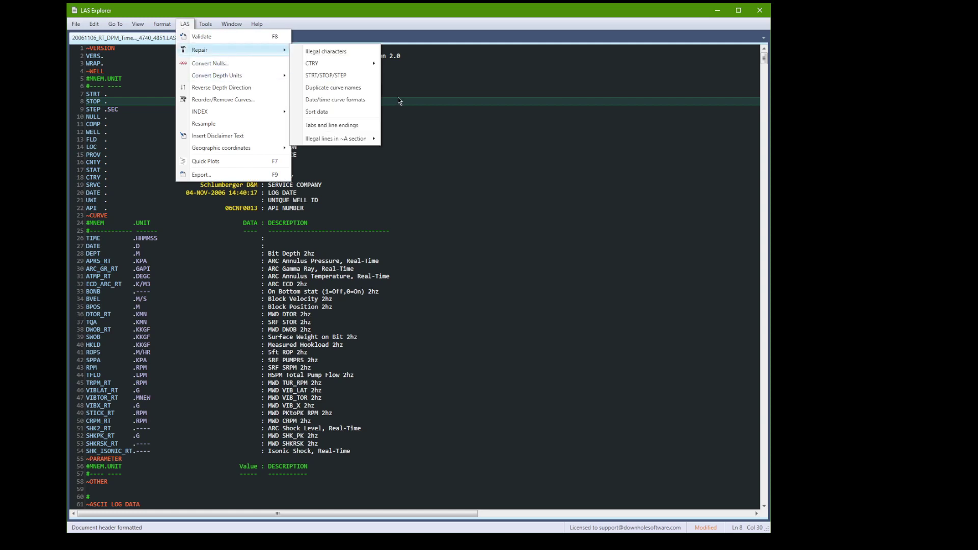
{"action": "left_click", "coordinate": [364, 100]}
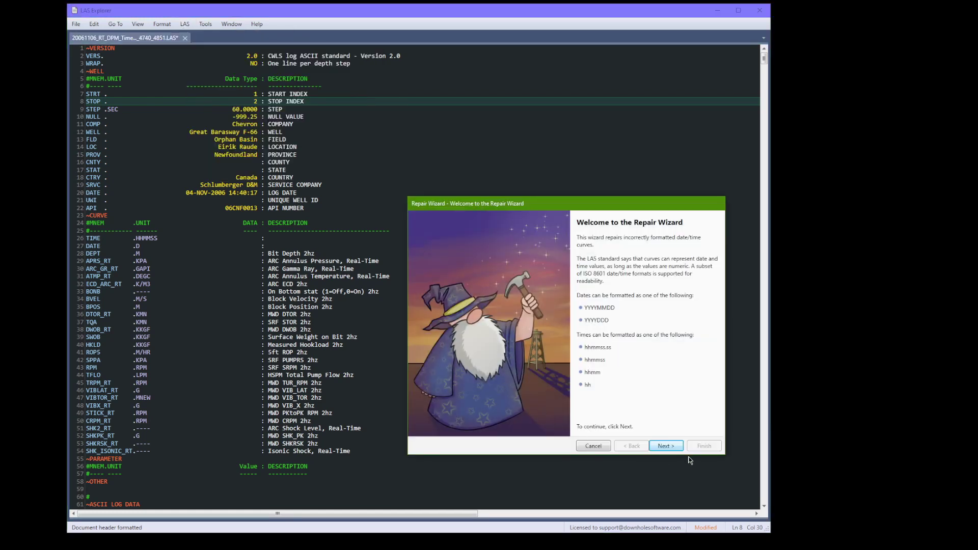
{"action": "left_click", "coordinate": [665, 447]}
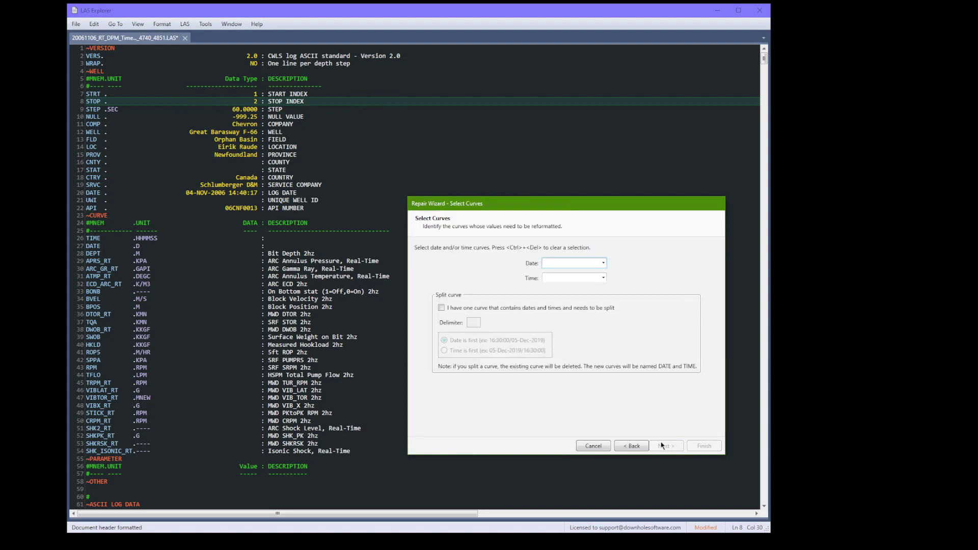
{"action": "left_click", "coordinate": [603, 263]}
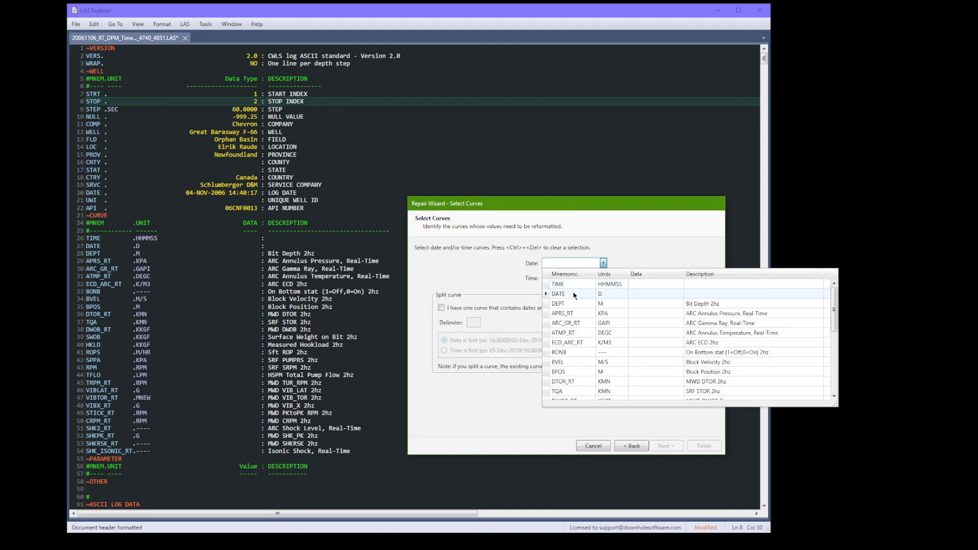
{"action": "left_click", "coordinate": [574, 294]}
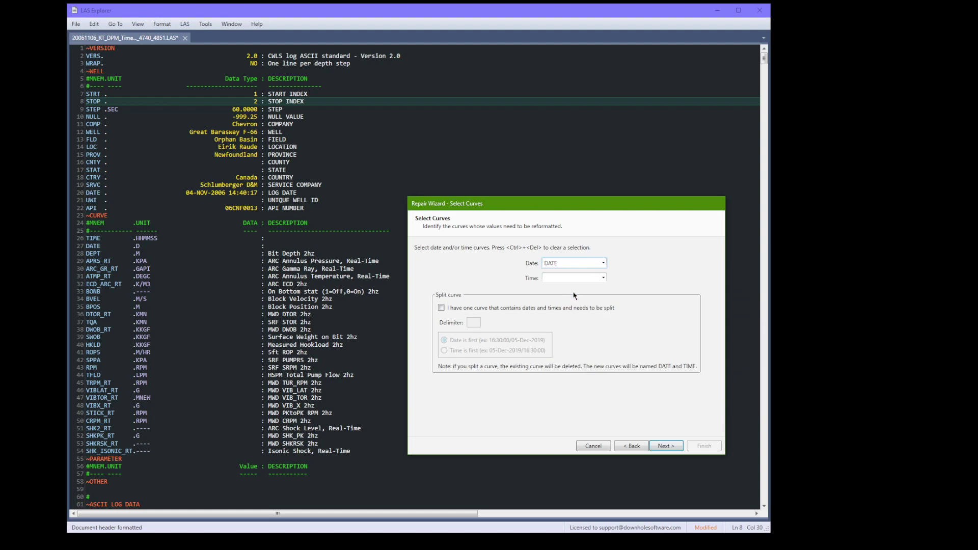
{"action": "left_click", "coordinate": [603, 278]}
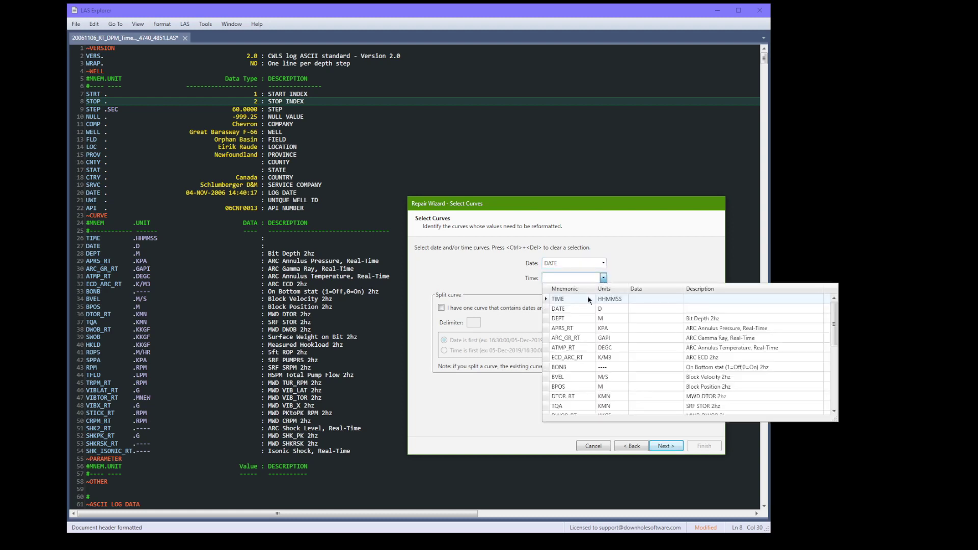
{"action": "left_click", "coordinate": [589, 300]}
{"action": "left_click", "coordinate": [671, 453]}
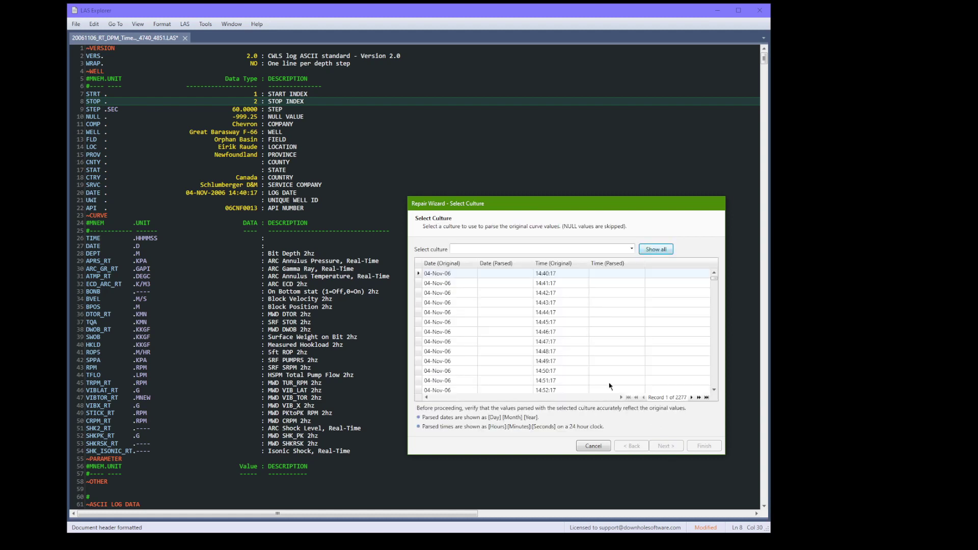
Parse the original curve values with the Invariant Language (Invariant Country) culture and continue to date formatting.
{"action": "left_click", "coordinate": [632, 249]}
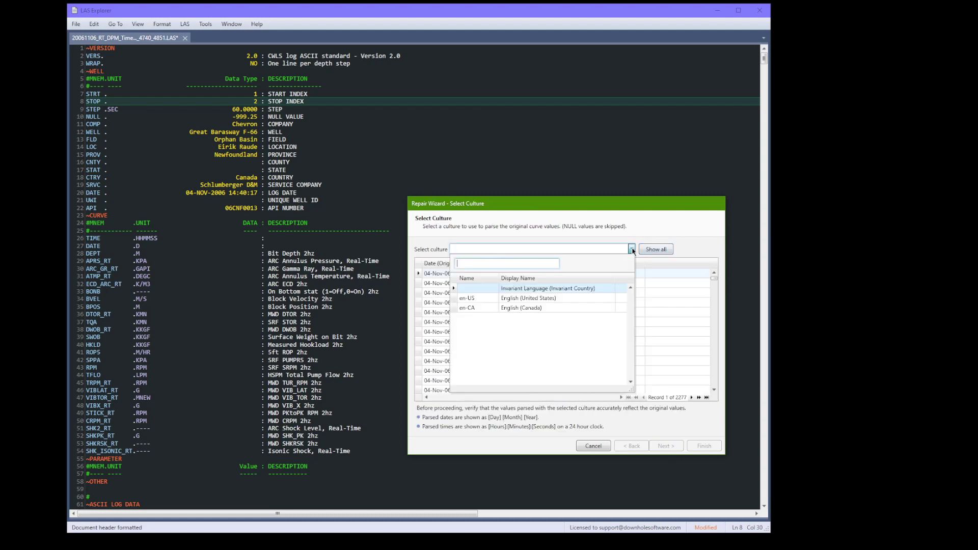
{"action": "left_click", "coordinate": [555, 289]}
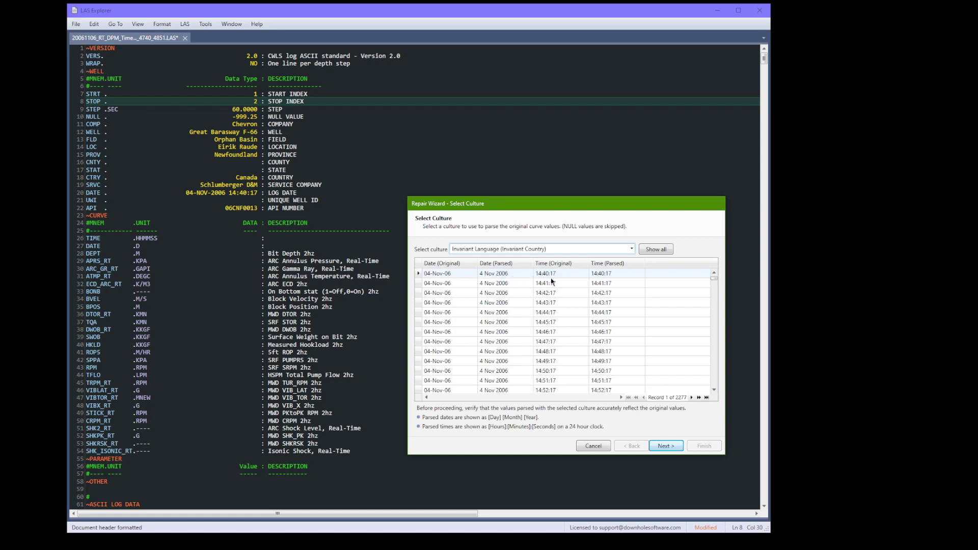
{"action": "left_click_drag", "start_coordinate": [716, 280], "coordinate": [727, 240]}
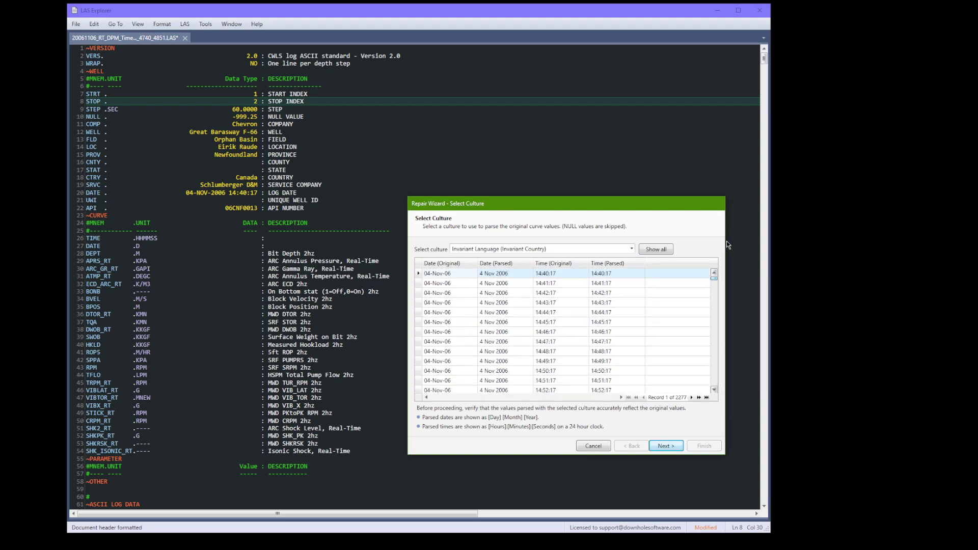
{"action": "left_click", "coordinate": [666, 446]}
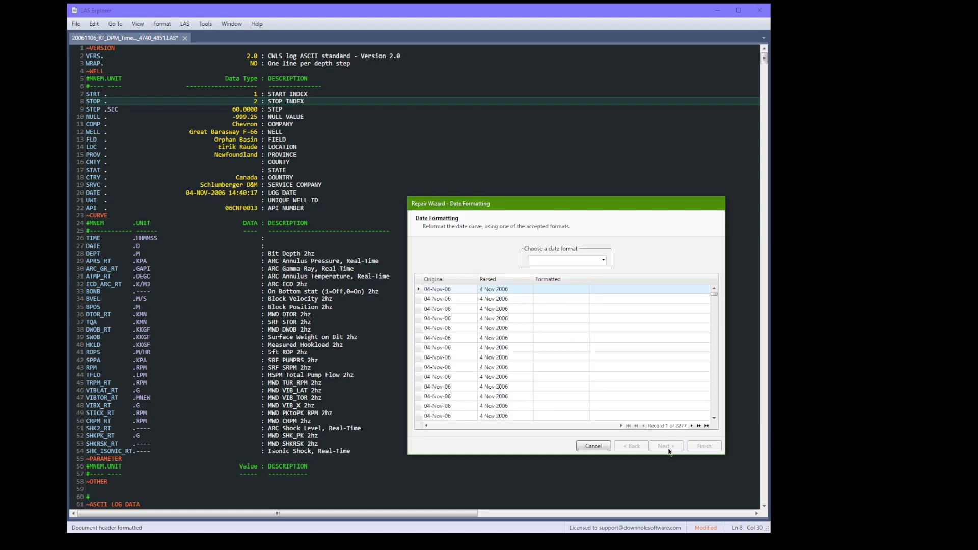
Reformat the date curve as YYYYMMDD and continue to time formatting.
{"action": "left_click", "coordinate": [603, 261]}
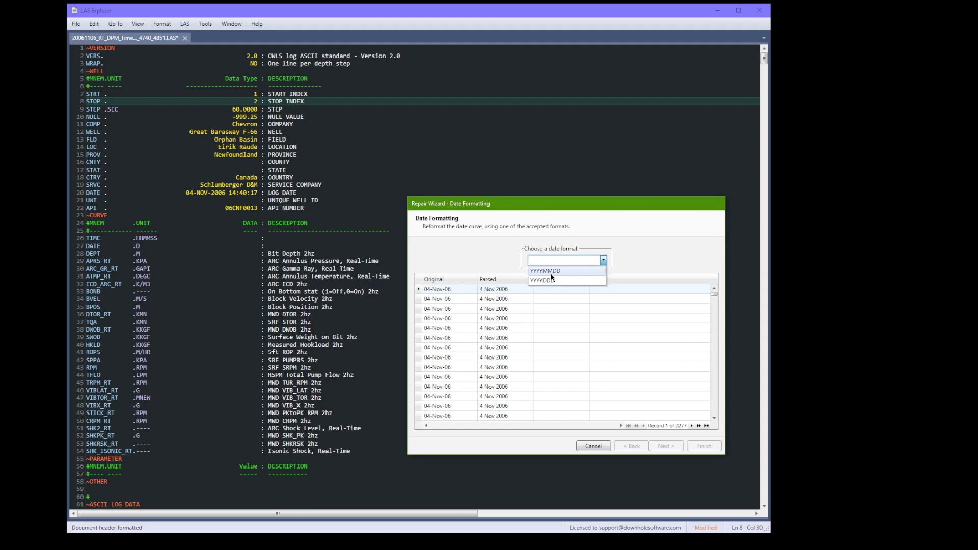
{"action": "left_click", "coordinate": [551, 274]}
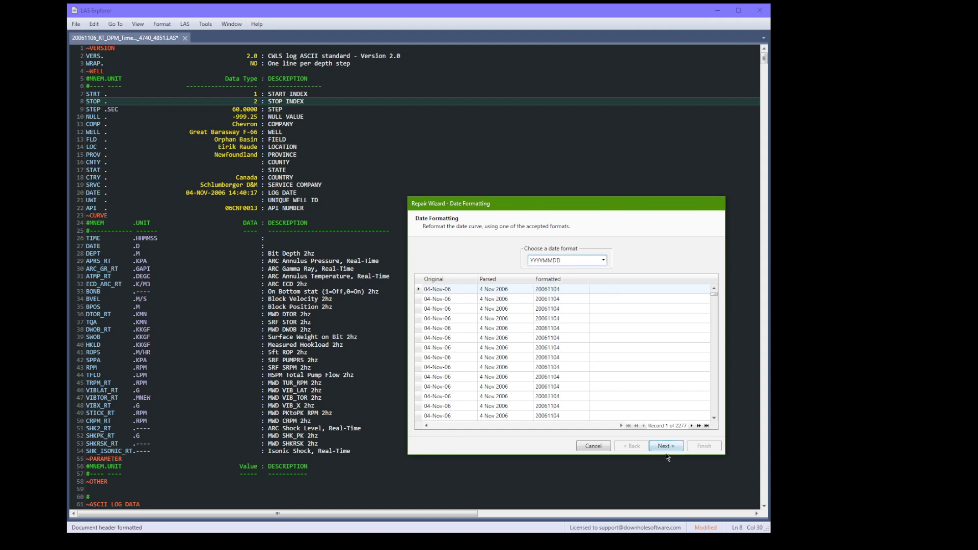
{"action": "left_click", "coordinate": [663, 447]}
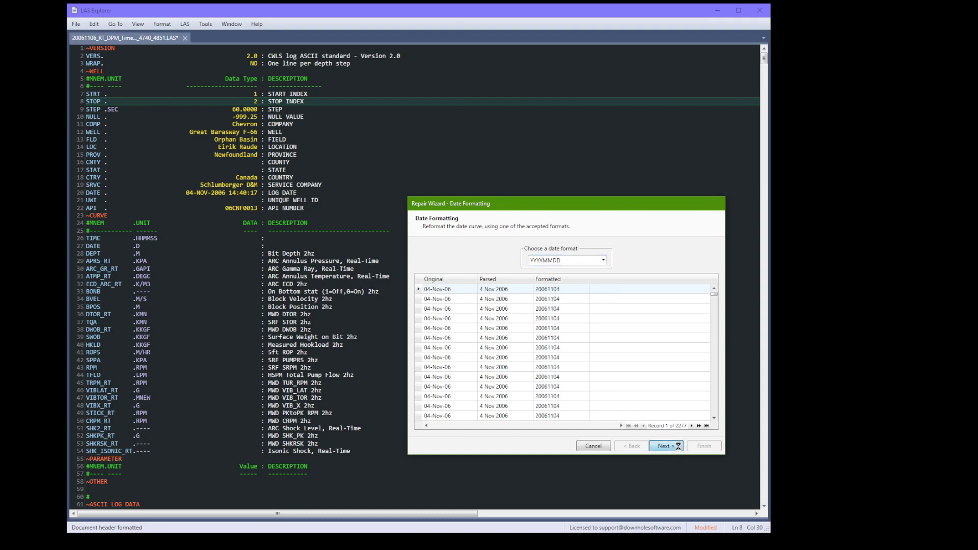
Reformat the time curve as hhmmss and continue to the INDEX curve options.
{"action": "left_click", "coordinate": [603, 261]}
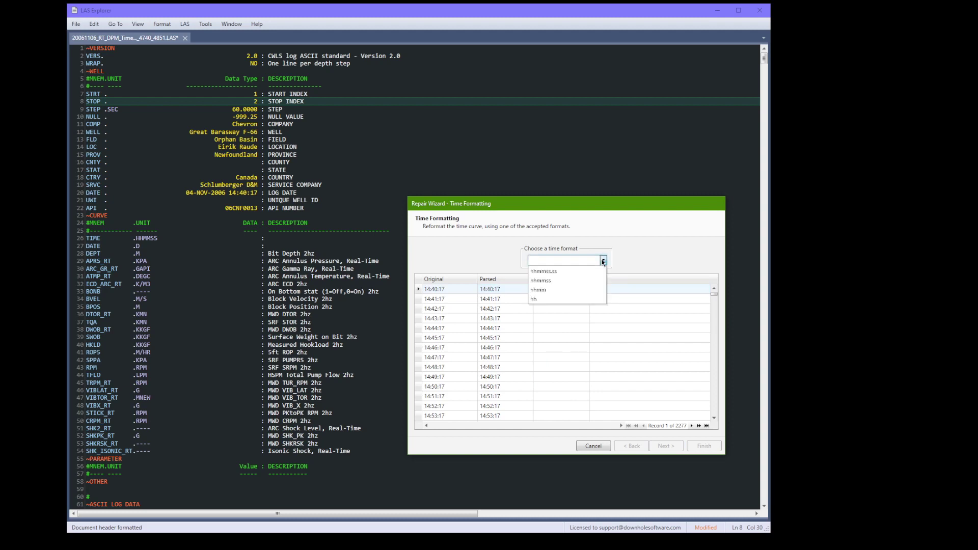
{"action": "left_click", "coordinate": [573, 282]}
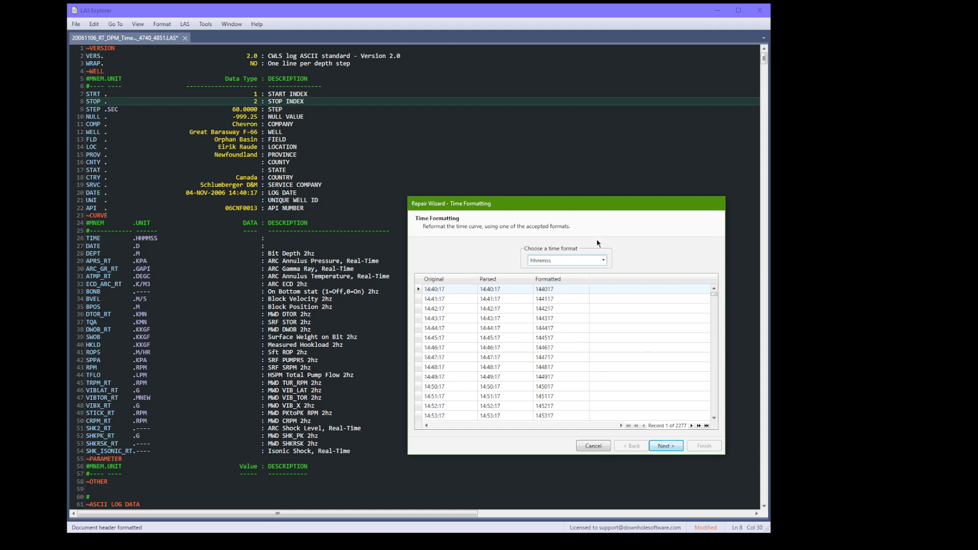
{"action": "left_click", "coordinate": [603, 260]}
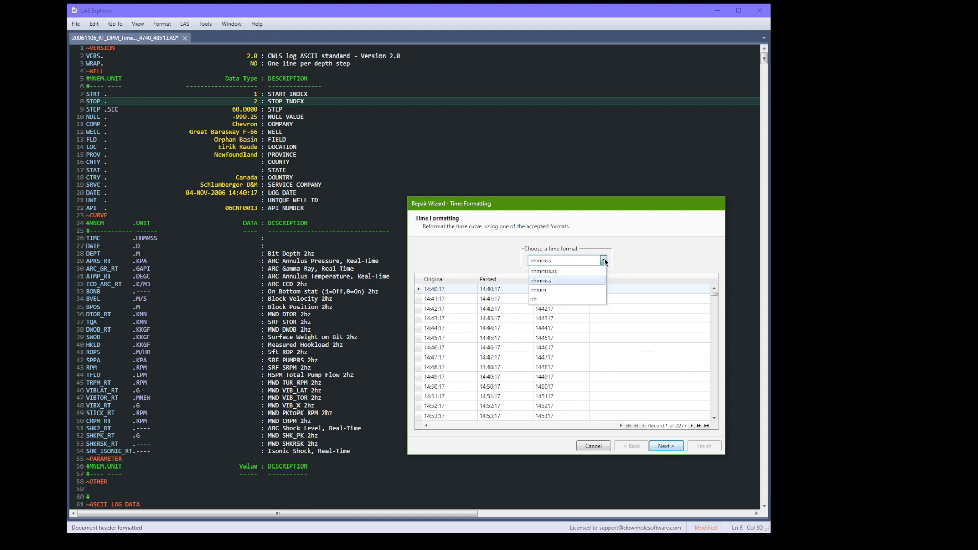
{"action": "left_click", "coordinate": [604, 261]}
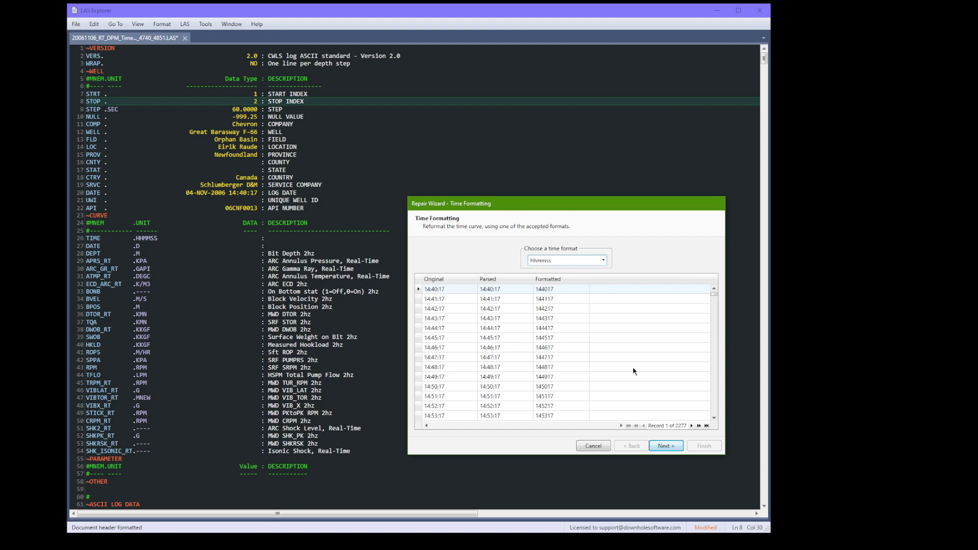
{"action": "left_click", "coordinate": [675, 447]}
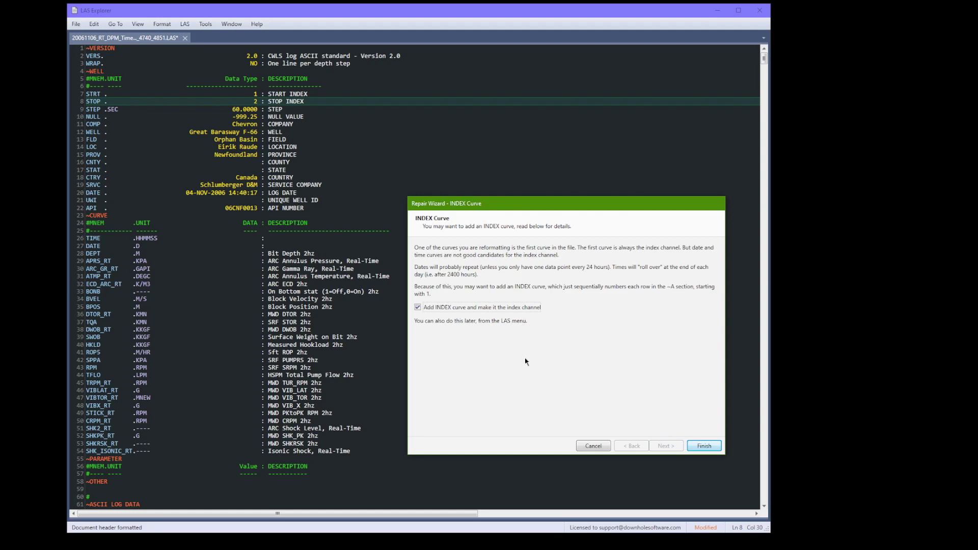
Finish the repair with an INDEX curve added as the index channel, and review the STRT, STOP, INDEX, TIME and DATE header lines.
{"action": "left_click", "coordinate": [716, 447]}
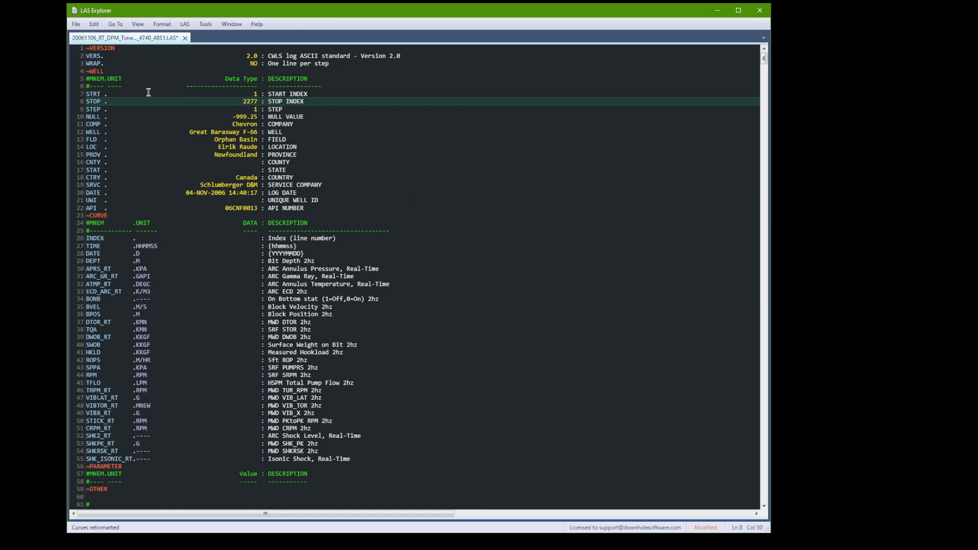
{"action": "left_click", "coordinate": [77, 94]}
{"action": "left_click_drag", "start_coordinate": [77, 95], "coordinate": [77, 103]}
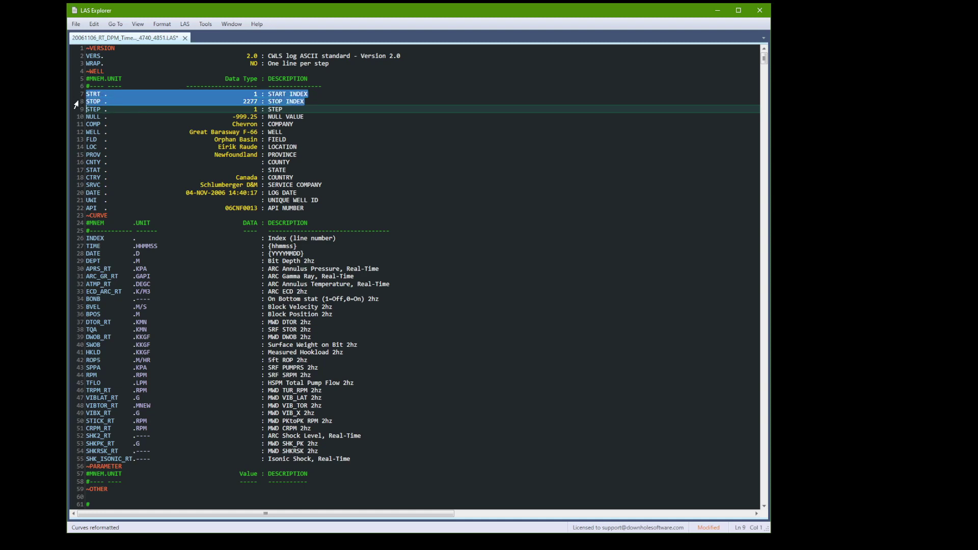
{"action": "left_click", "coordinate": [77, 239]}
{"action": "left_click_drag", "start_coordinate": [77, 246], "coordinate": [77, 257]}
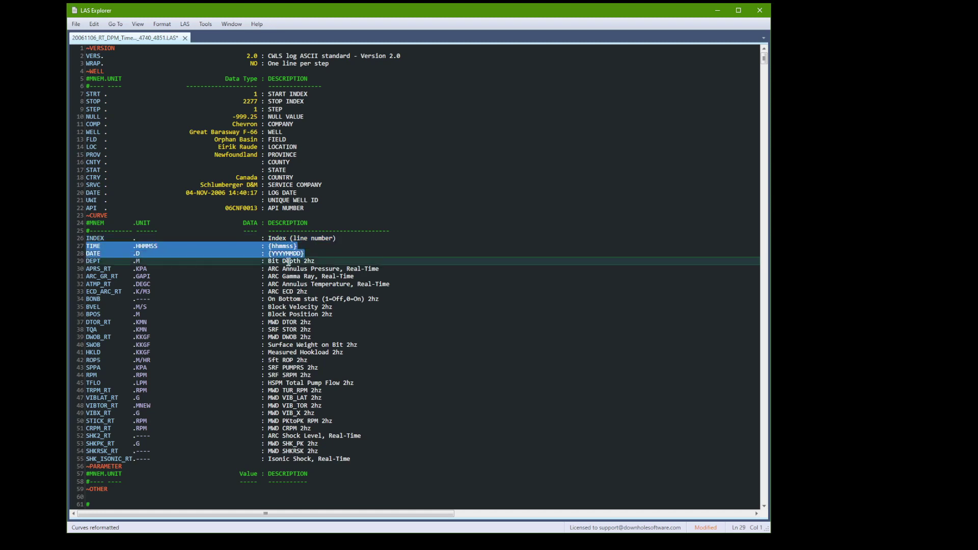
Examine the reformatted time and date values in the first row of the ASCII log data.
{"action": "left_click", "coordinate": [763, 458]}
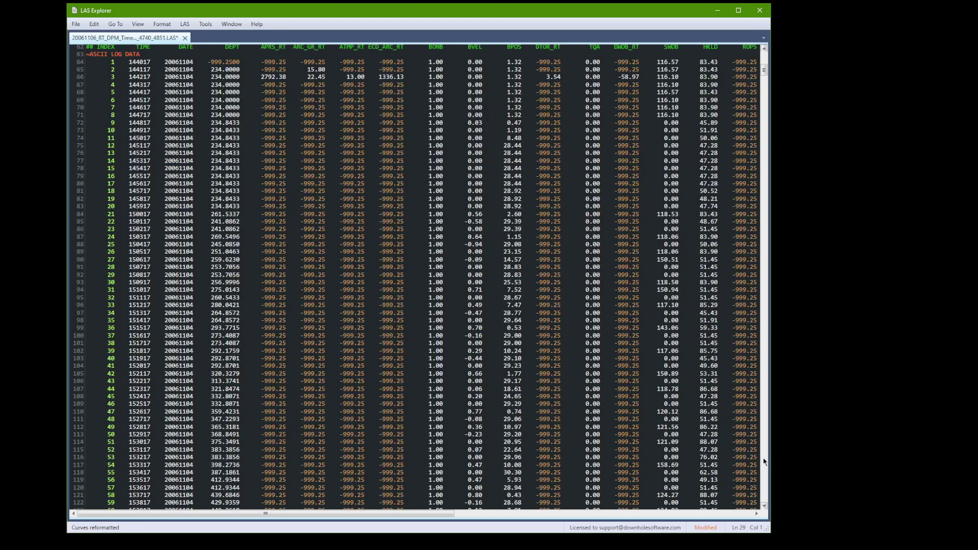
{"action": "left_click", "coordinate": [140, 62]}
{"action": "double_click", "coordinate": [140, 62]}
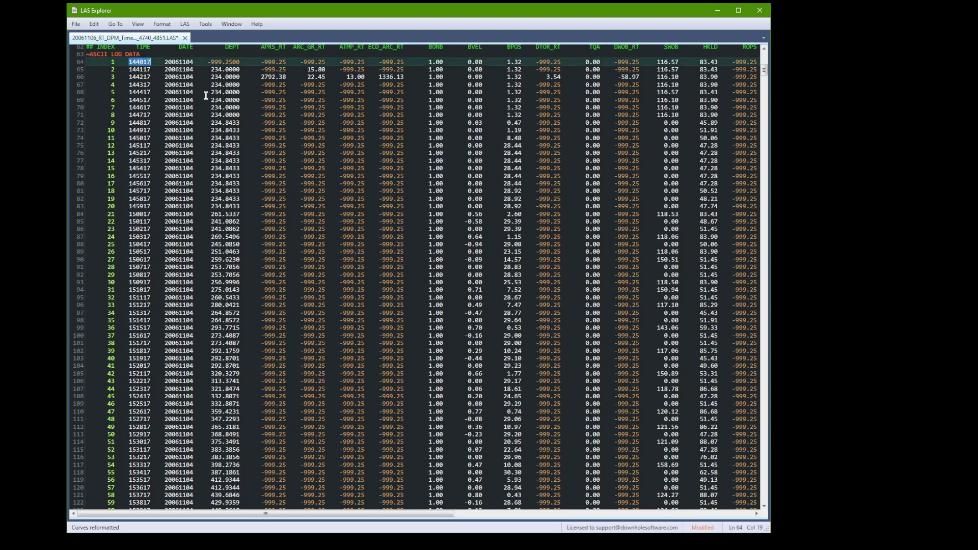
{"action": "double_click", "coordinate": [179, 62]}
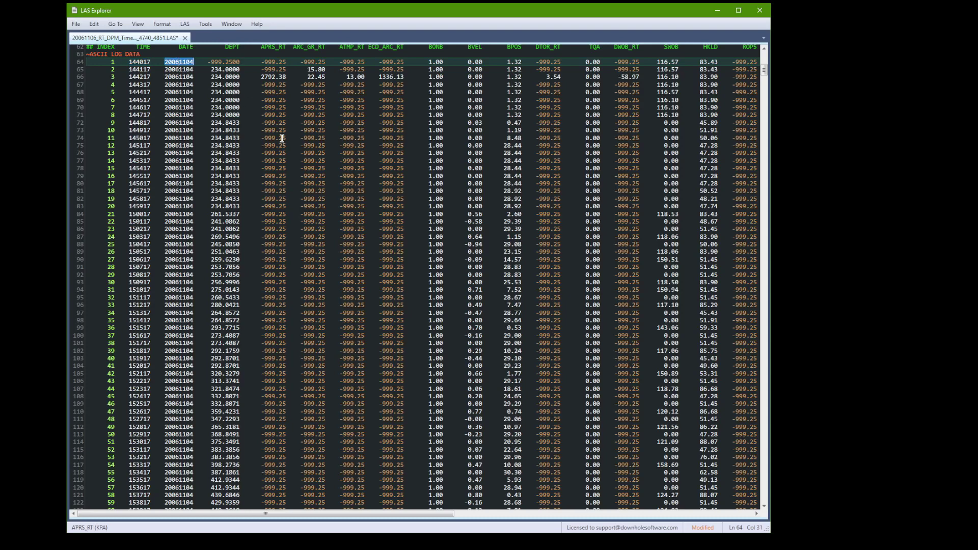
Reorder the curves so that DATE comes directly after INDEX and before TIME.
{"action": "left_click", "coordinate": [184, 24]}
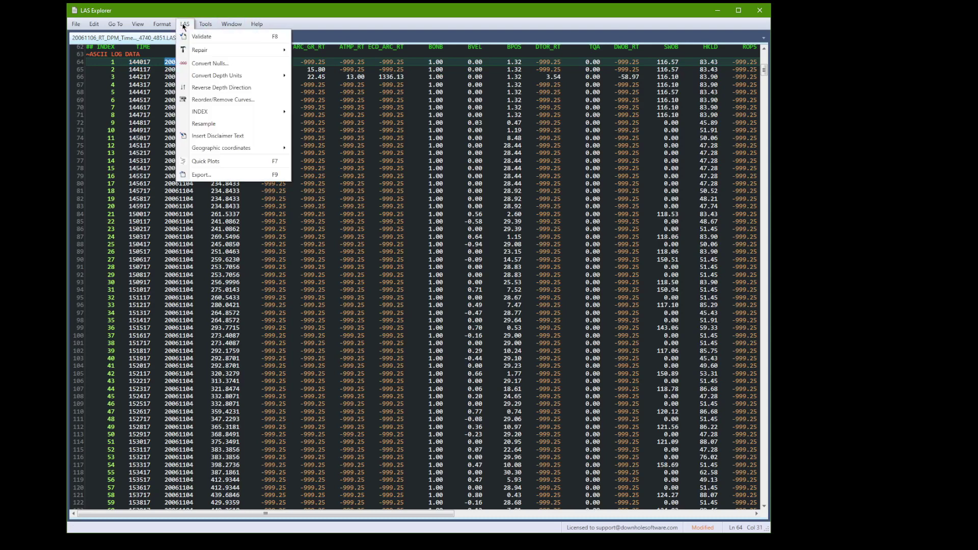
{"action": "left_click", "coordinate": [229, 99]}
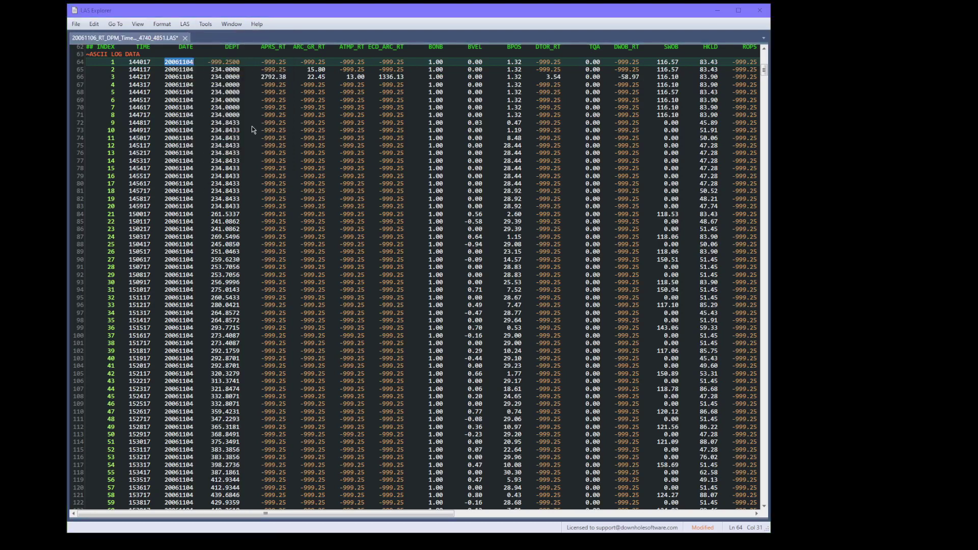
{"action": "left_click_drag", "start_coordinate": [255, 168], "coordinate": [252, 153]}
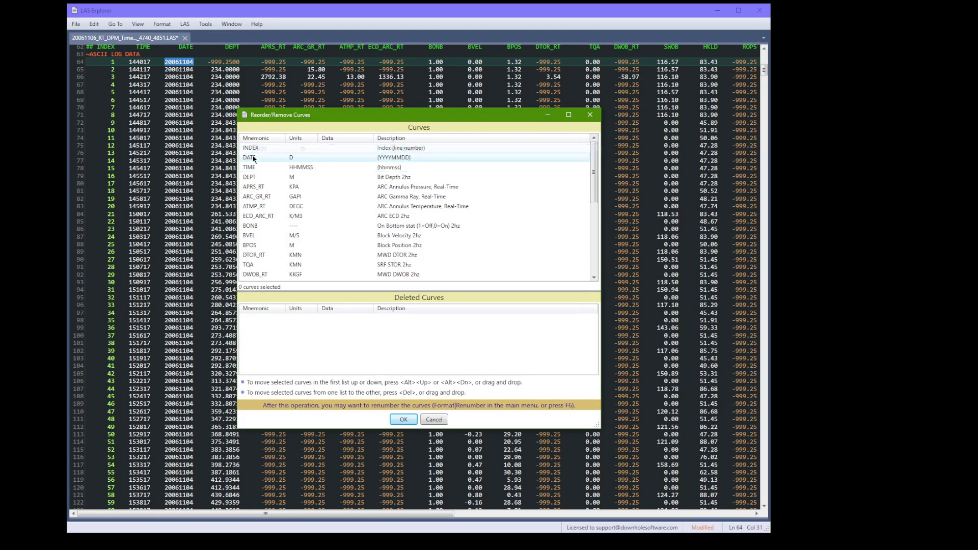
{"action": "left_click", "coordinate": [403, 419]}
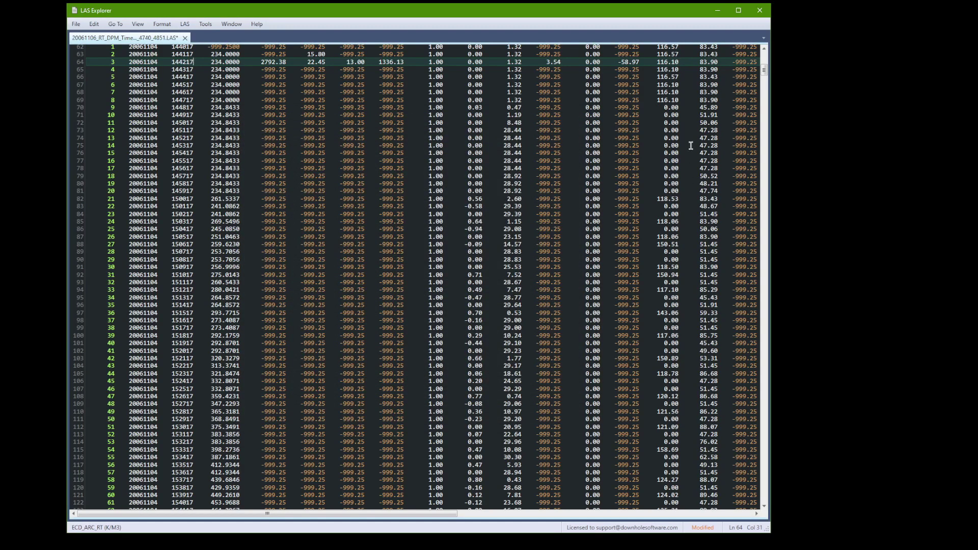
Change the time value in the first data row to 044017 and reformat the document to realign its columns.
{"action": "left_click", "coordinate": [764, 48]}
{"action": "left_click", "coordinate": [764, 48]}
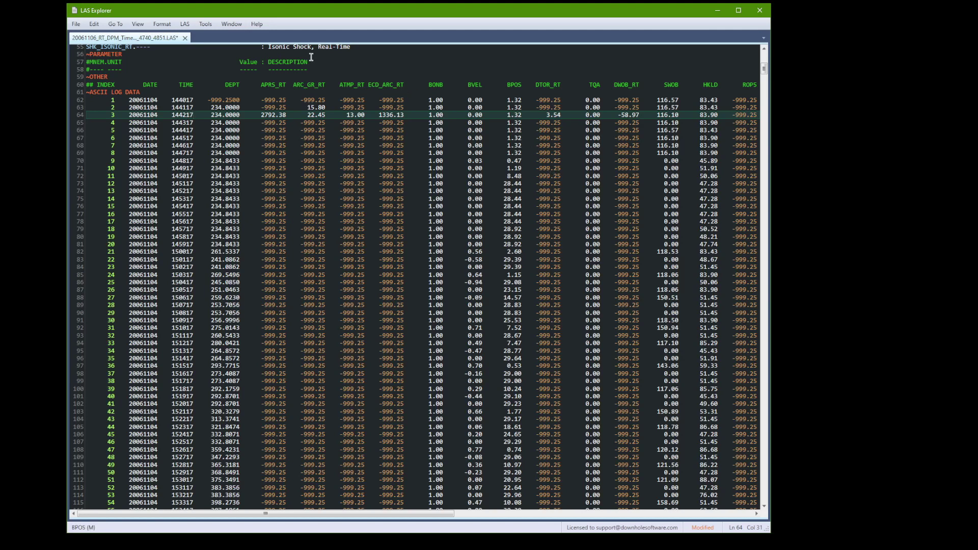
{"action": "left_click", "coordinate": [175, 99]}
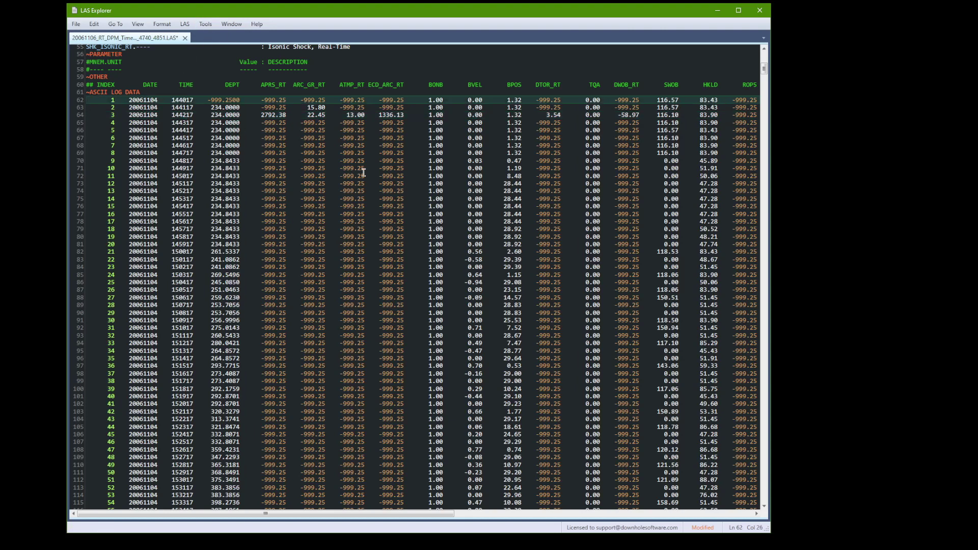
{"action": "key", "text": "Insert"}
{"action": "key", "text": "Delete"}
{"action": "key", "text": "Delete"}
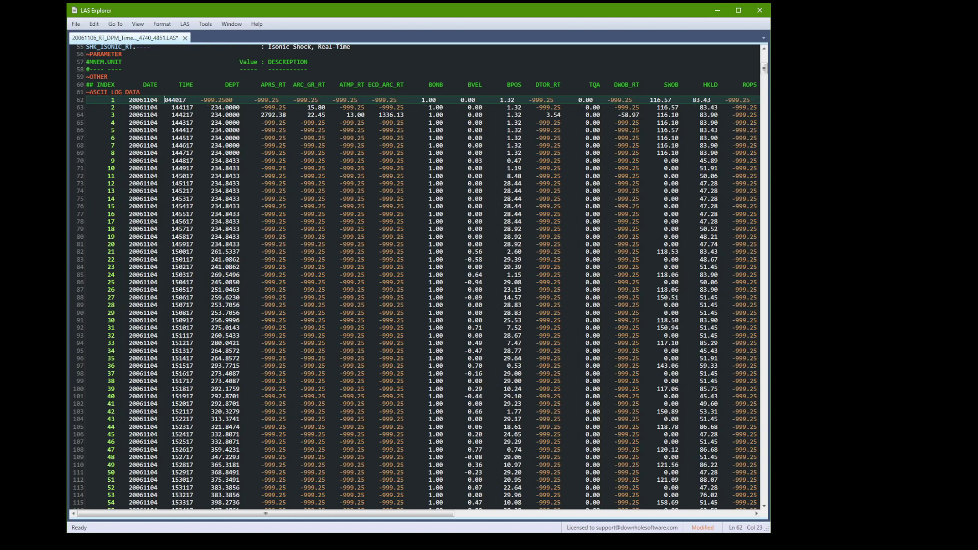
{"action": "key", "text": "ctrl+shift+f"}
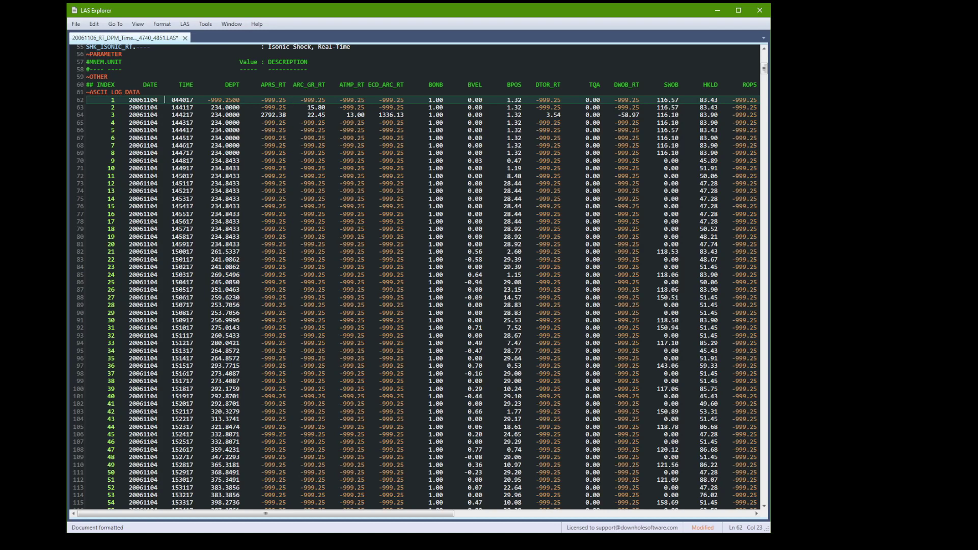
Check the TIME curve's line and its {hhmmss} format description in the curve section of the header.
{"action": "key", "text": "Page_Up"}
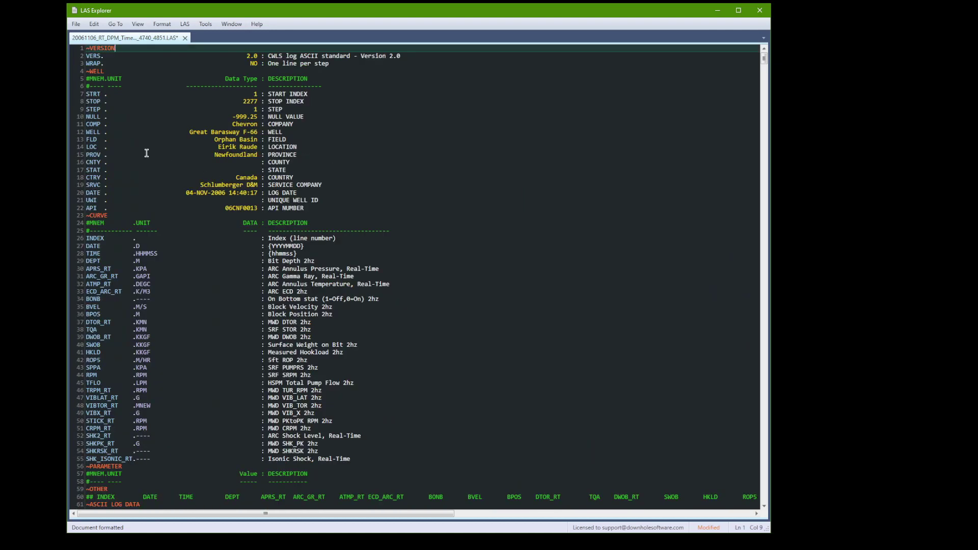
{"action": "left_click", "coordinate": [77, 253]}
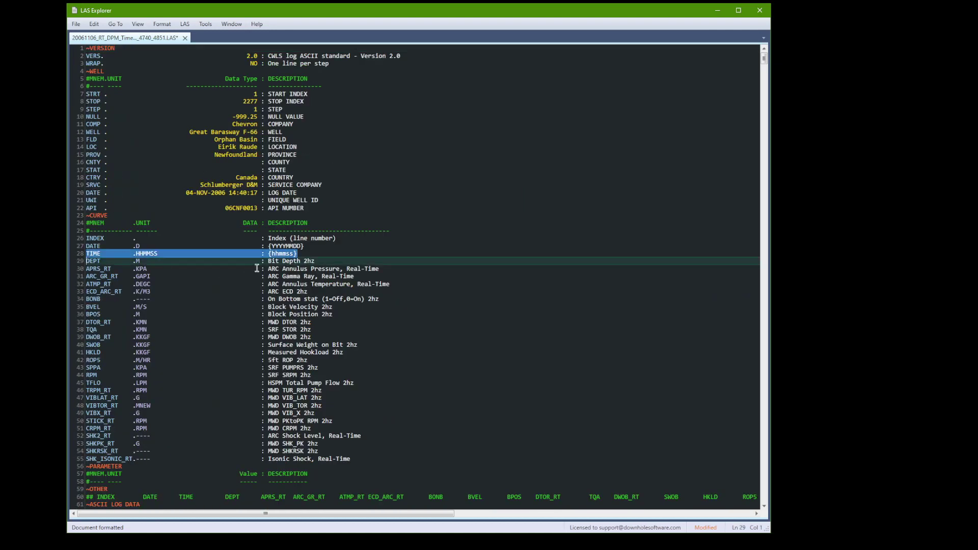
{"action": "left_click_drag", "start_coordinate": [268, 253], "coordinate": [305, 250]}
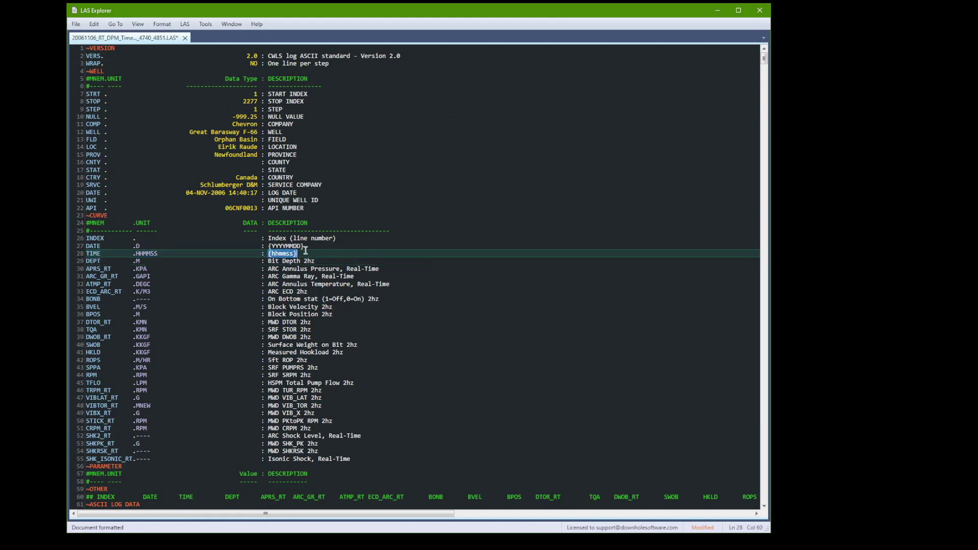
Restore the time value in the first data row to 144017.
{"action": "left_click", "coordinate": [462, 268]}
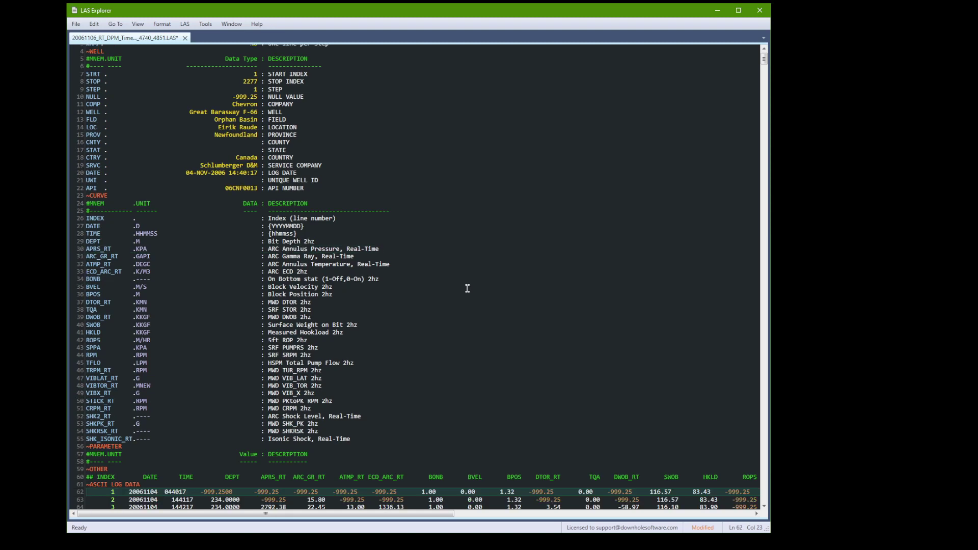
{"action": "type", "text": "1"}
{"action": "key", "text": "Delete"}
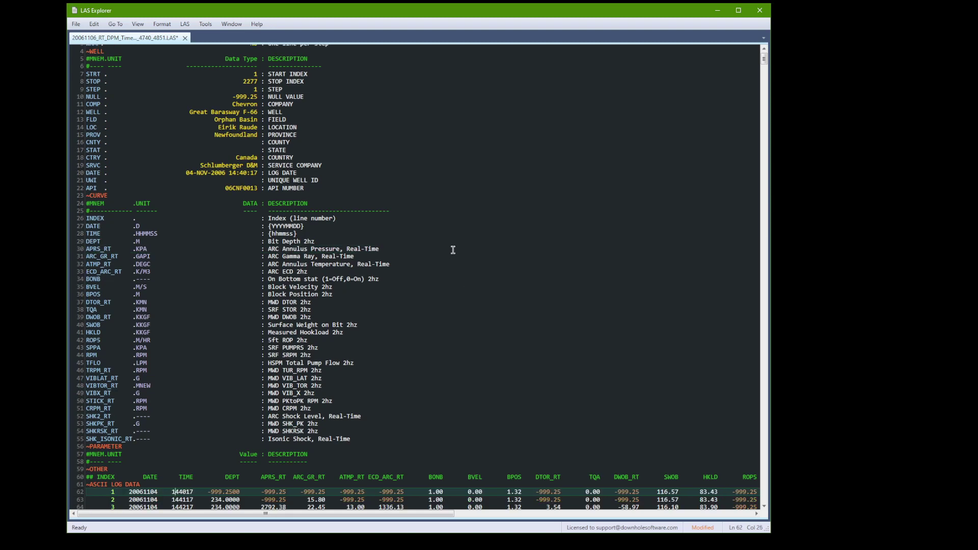
Start exporting the LAS data with Excel as the target, including all rows and curves in ascending order.
{"action": "left_click", "coordinate": [184, 28]}
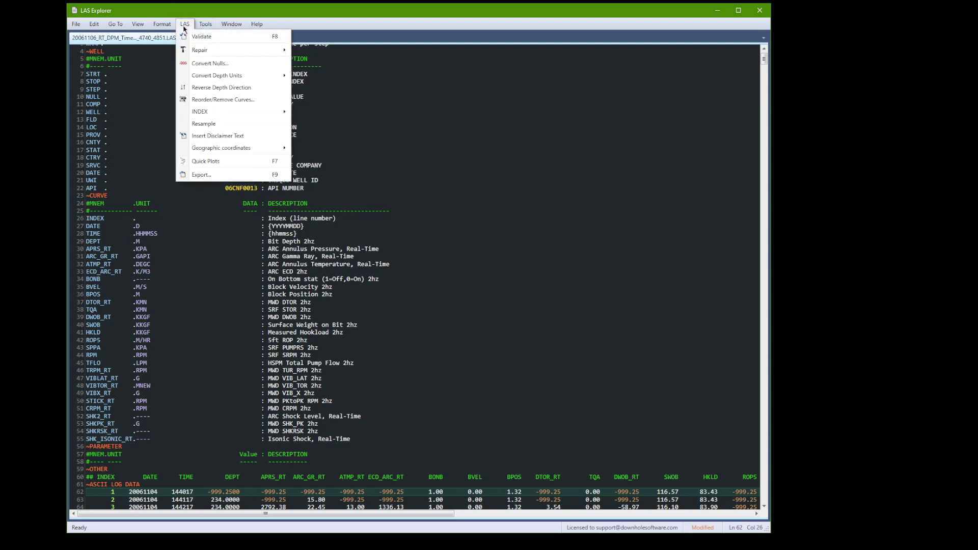
{"action": "left_click", "coordinate": [243, 178]}
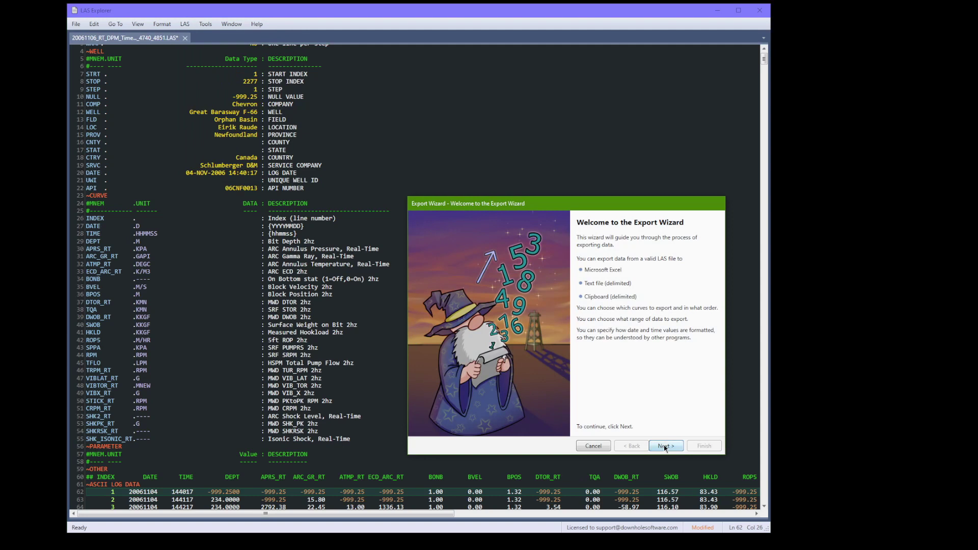
{"action": "left_click_drag", "start_coordinate": [567, 209], "coordinate": [420, 134]}
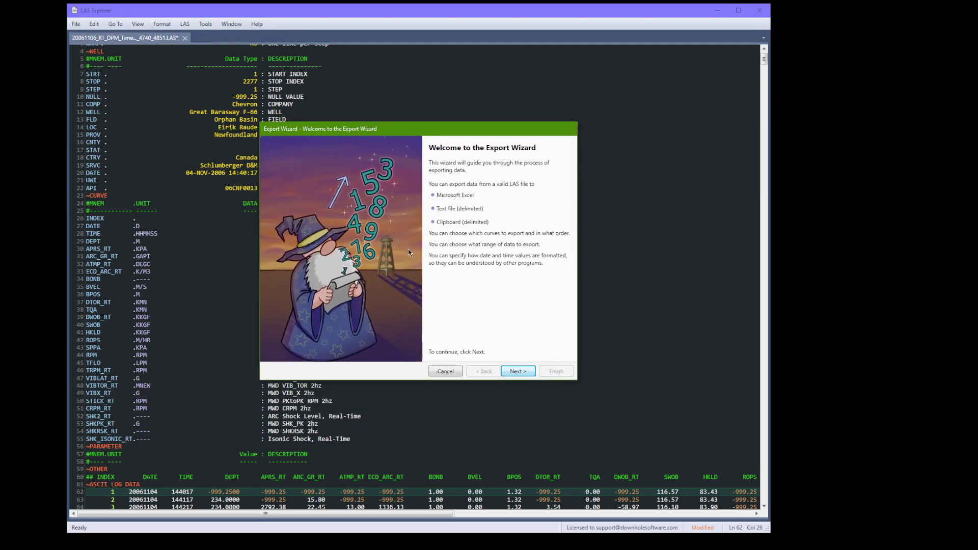
{"action": "left_click", "coordinate": [525, 370]}
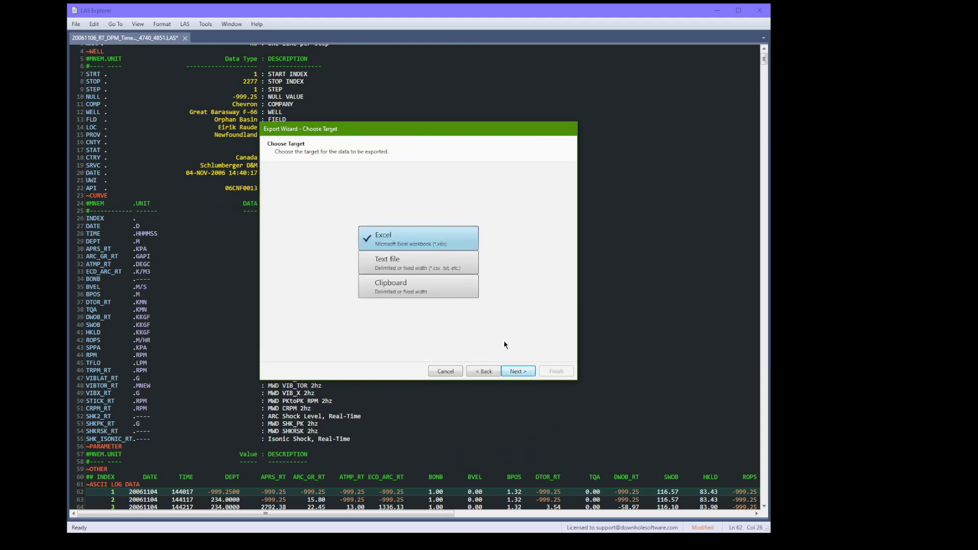
{"action": "left_click", "coordinate": [519, 373]}
{"action": "left_click", "coordinate": [519, 372]}
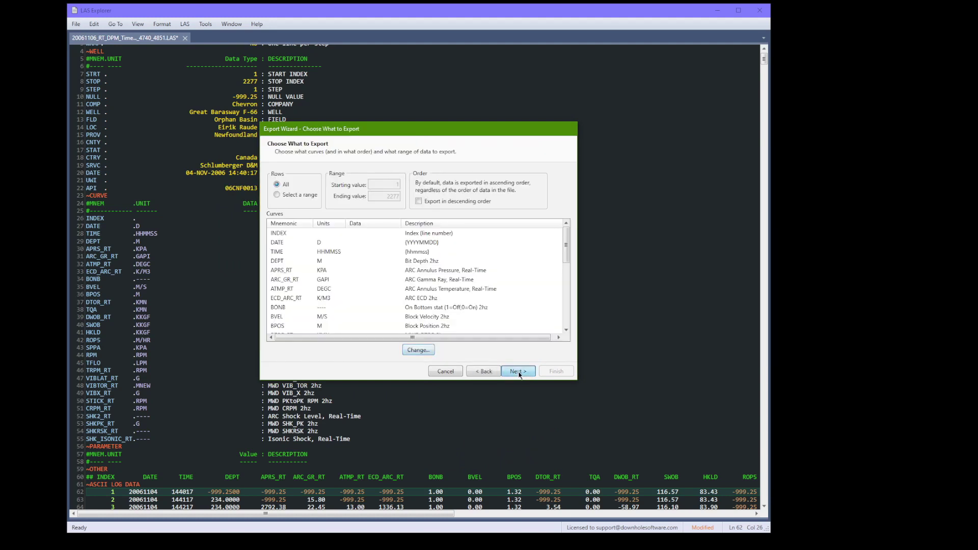
Assign DATE as the export's date curve and TIME as its time curve, combining both into a single column.
{"action": "left_click", "coordinate": [388, 232]}
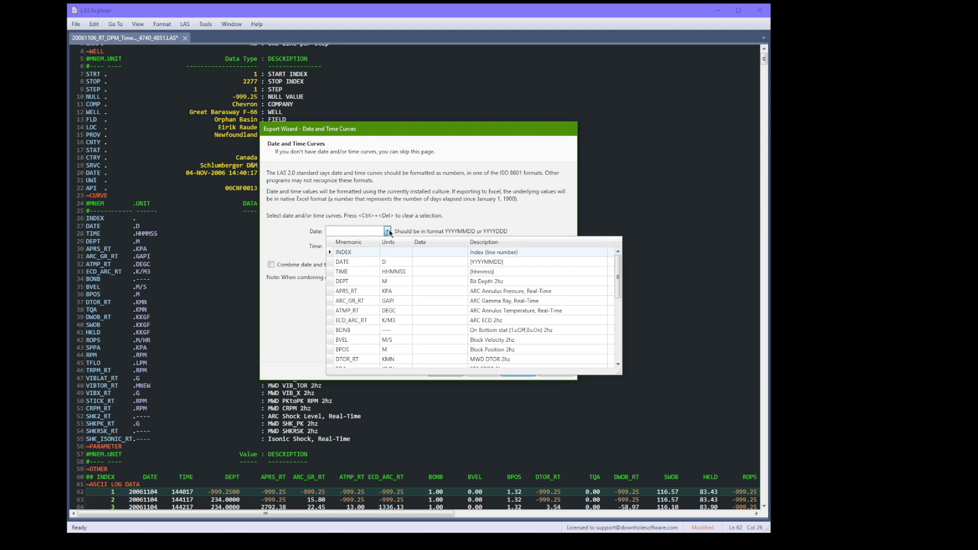
{"action": "left_click", "coordinate": [376, 262]}
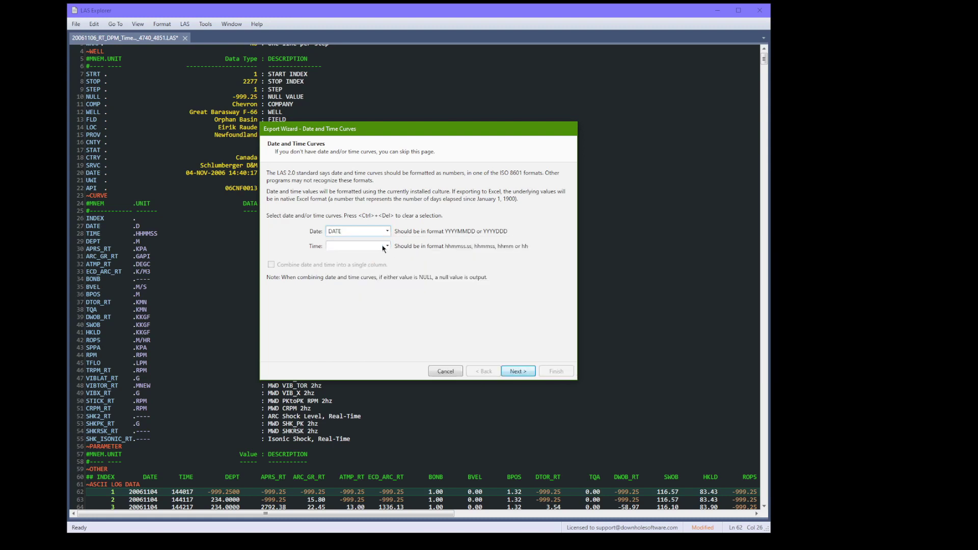
{"action": "left_click", "coordinate": [387, 246]}
{"action": "left_click", "coordinate": [350, 285]}
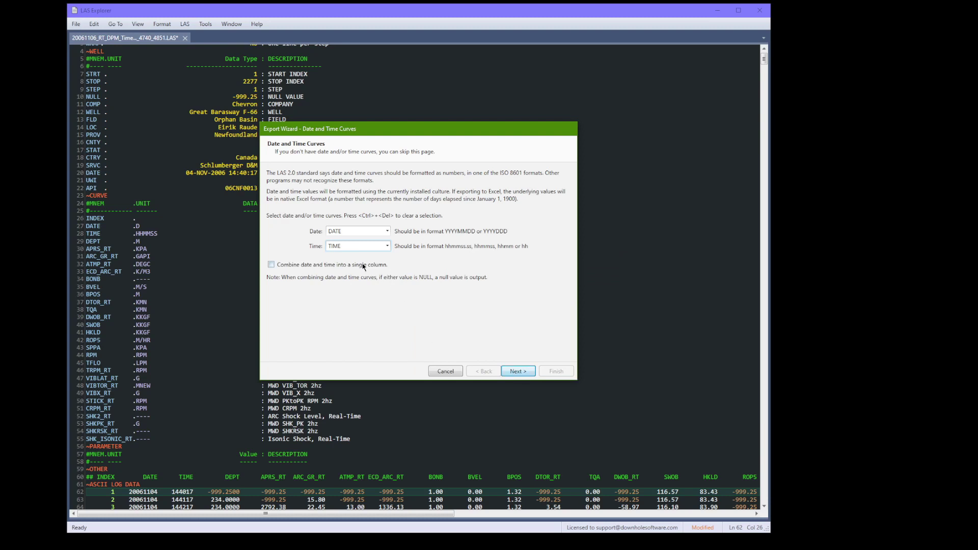
{"action": "left_click", "coordinate": [518, 371]}
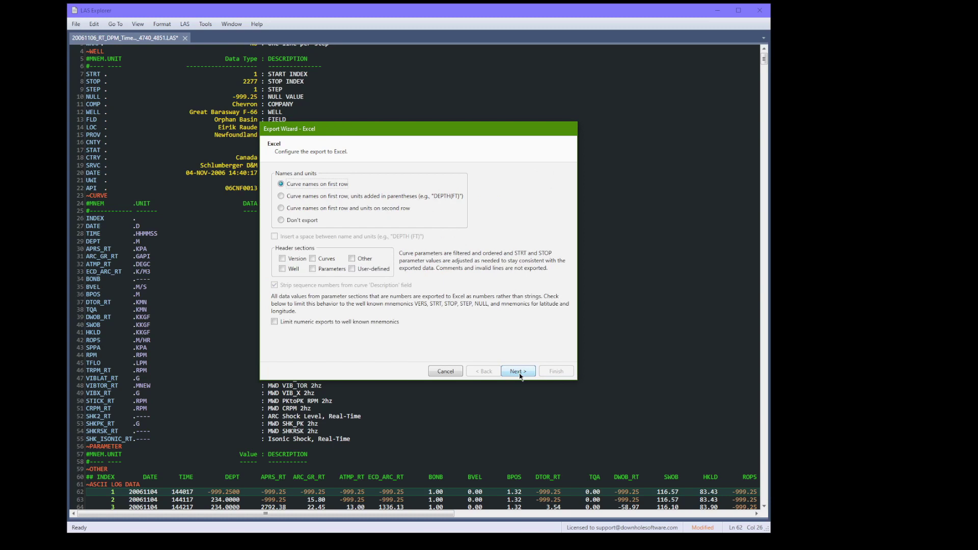
Export to a temporary Excel file with curve names on the first row and null values exported in red, opening it when done.
{"action": "left_click", "coordinate": [518, 371]}
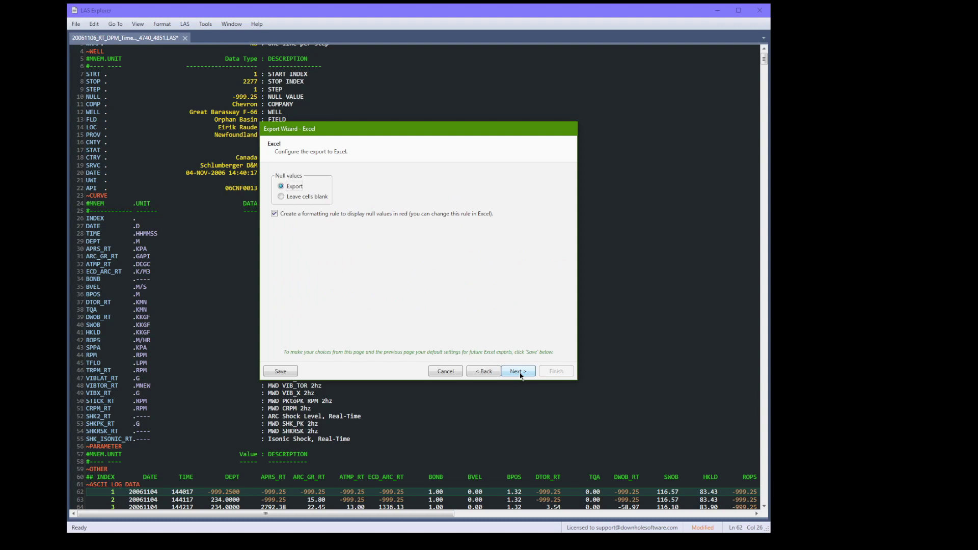
{"action": "left_click", "coordinate": [518, 372]}
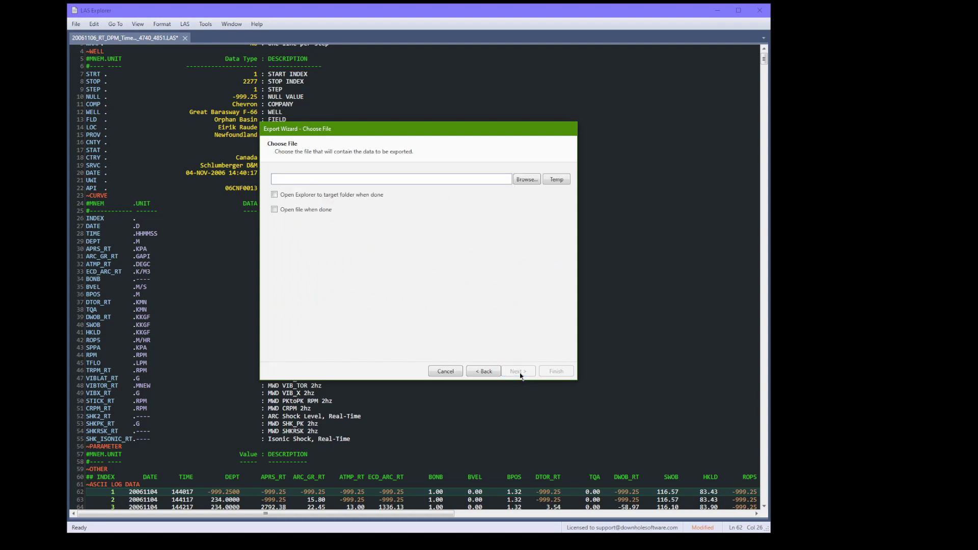
{"action": "left_click", "coordinate": [554, 179]}
{"action": "left_click", "coordinate": [563, 369]}
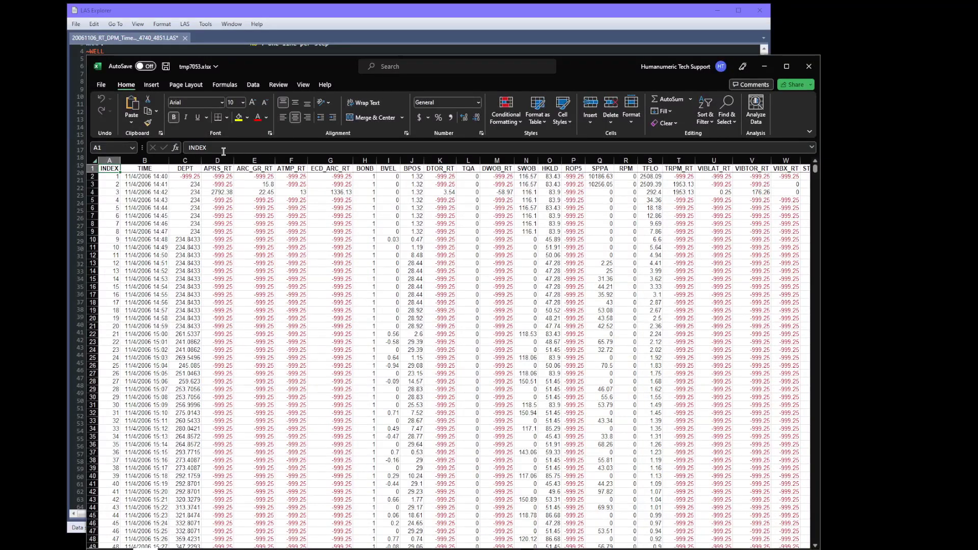
Widen the TIME column in the exported workbook and check the full date/time value in its third data row.
{"action": "left_click_drag", "start_coordinate": [168, 161], "coordinate": [207, 161]}
{"action": "left_click", "coordinate": [169, 161]}
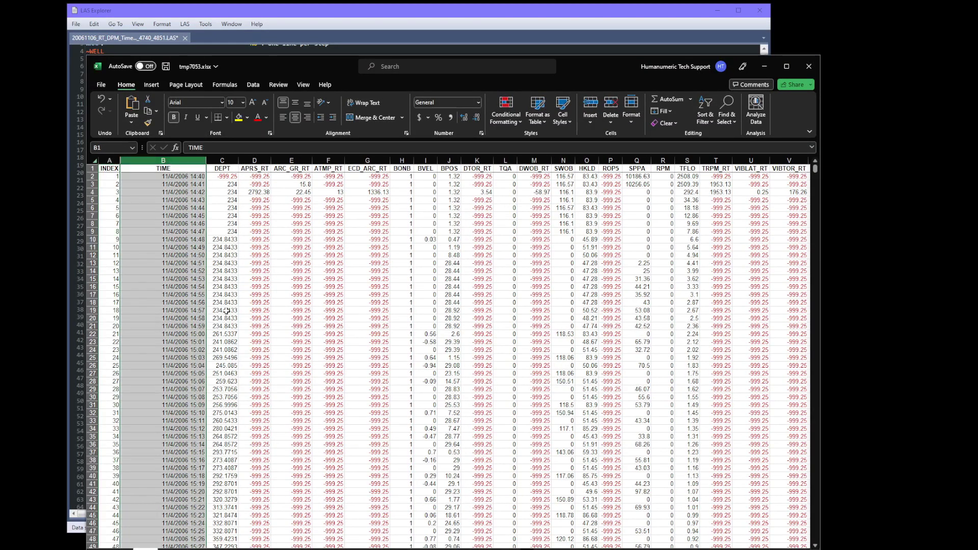
{"action": "left_click", "coordinate": [149, 191]}
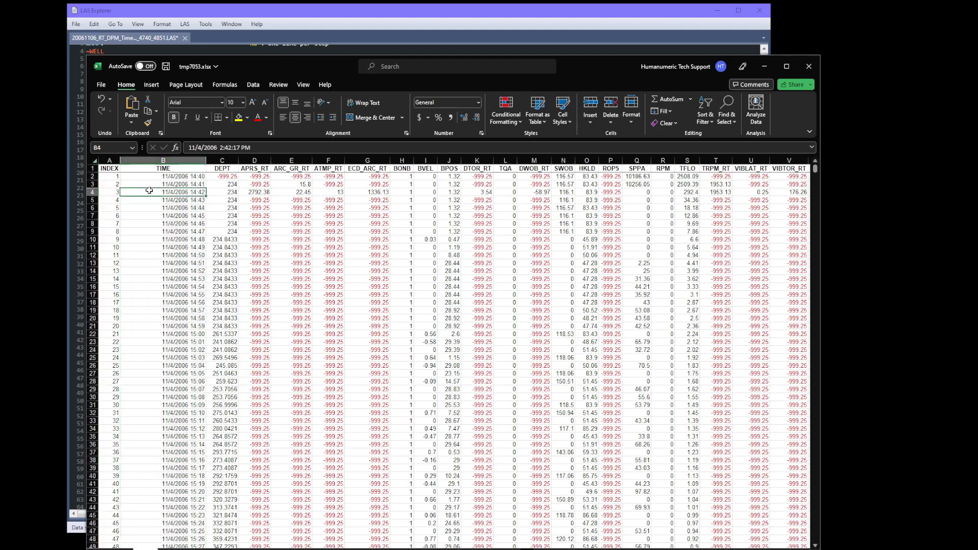
Examine the number format options for the first date/time value in the TIME column.
{"action": "left_click", "coordinate": [170, 177]}
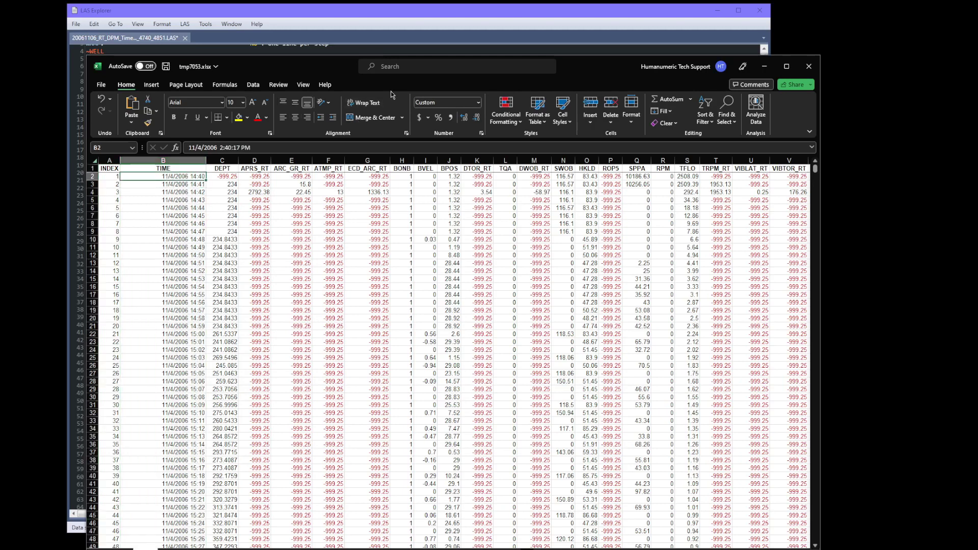
{"action": "left_click", "coordinate": [479, 102]}
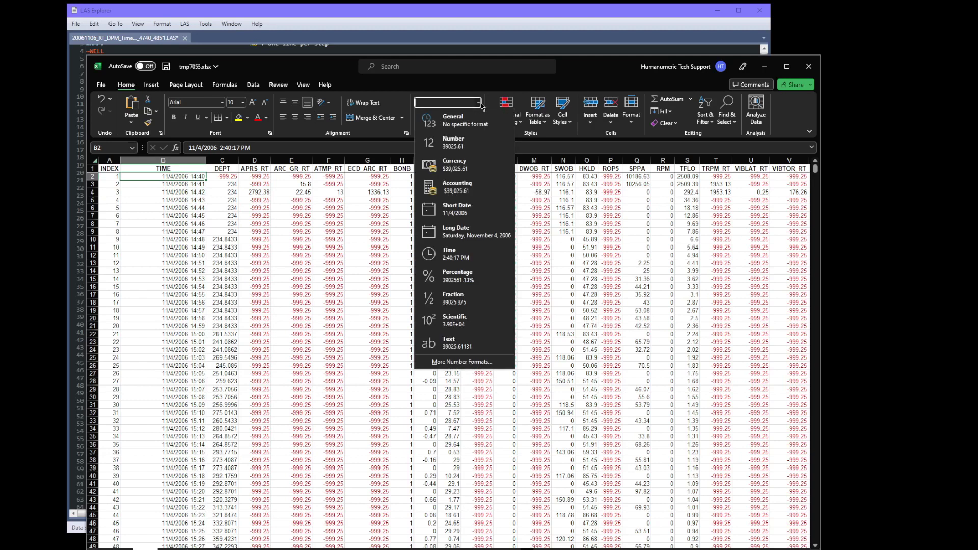
{"action": "left_click", "coordinate": [488, 362]}
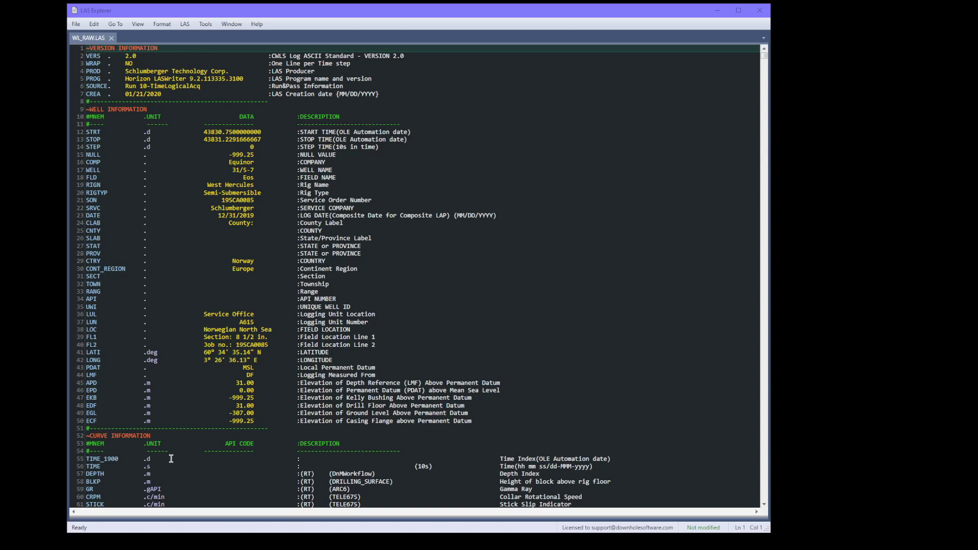
Format the document header of WL_RAW.LAS in LAS Explorer.
{"action": "left_click", "coordinate": [171, 459]}
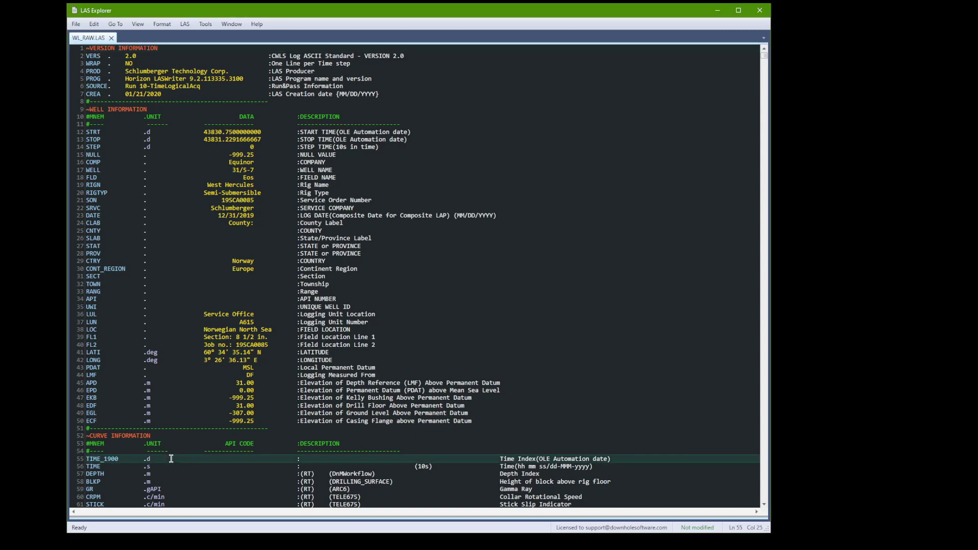
{"action": "key", "text": "ctrl+shift+f"}
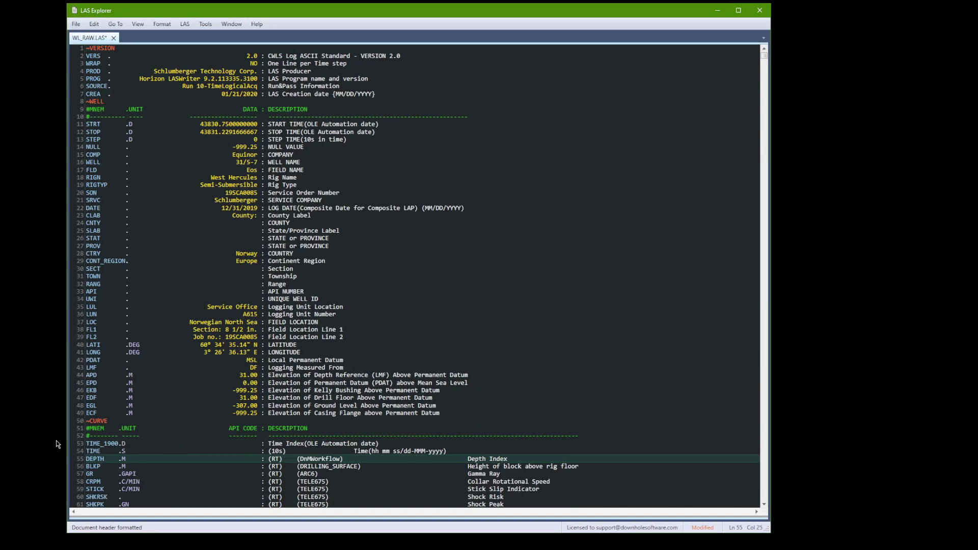
Examine the TIME_1900, TIME and DEPTH curve definitions and the combined time/date value in the first data row.
{"action": "left_click", "coordinate": [76, 444]}
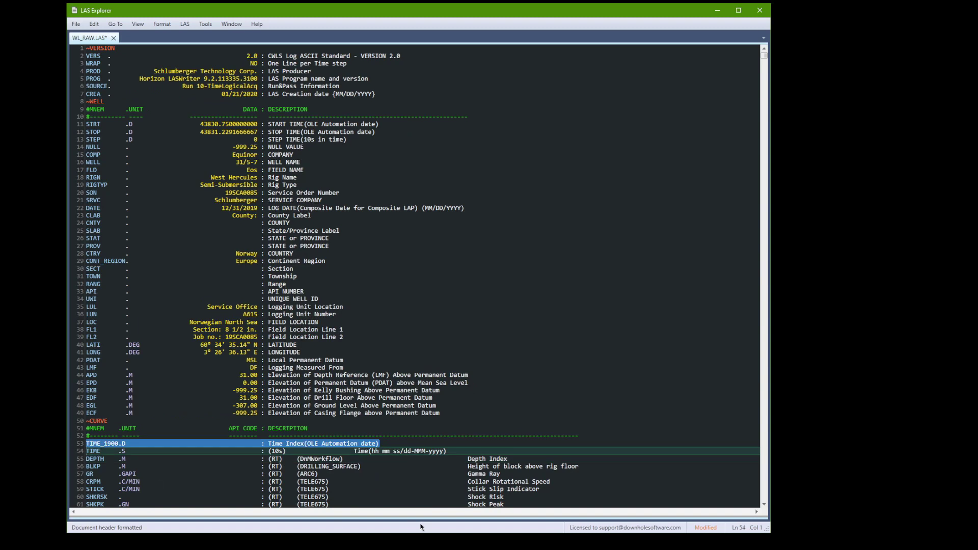
{"action": "left_click", "coordinate": [338, 466]}
{"action": "left_click_drag", "start_coordinate": [304, 444], "coordinate": [380, 443]}
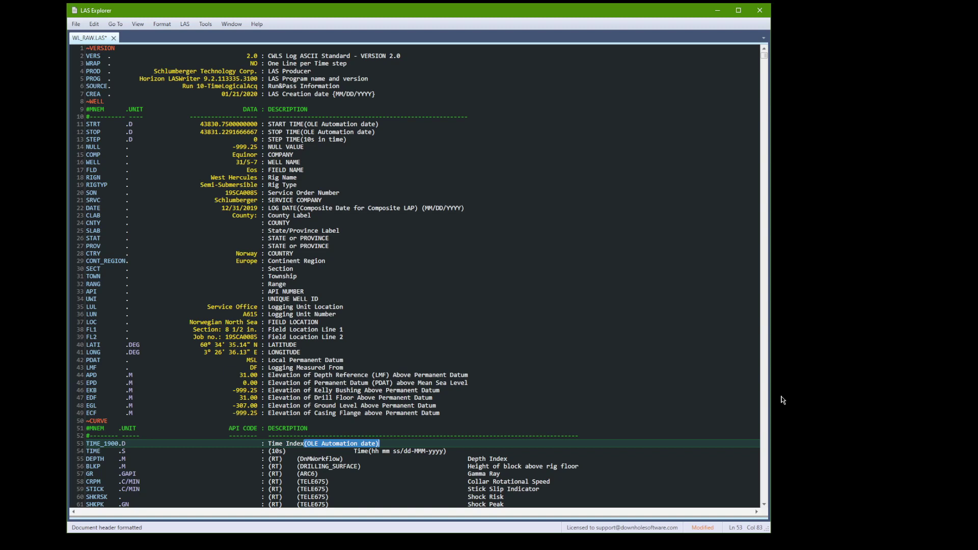
{"action": "left_click", "coordinate": [764, 505]}
{"action": "scroll", "coordinate": [149, 247], "scroll_direction": "down", "scroll_amount": 9}
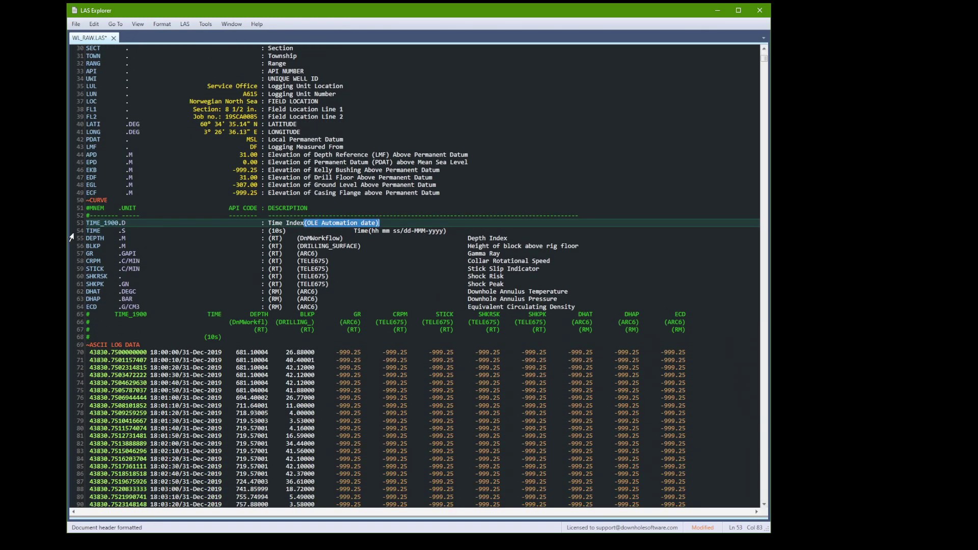
{"action": "left_click", "coordinate": [75, 232]}
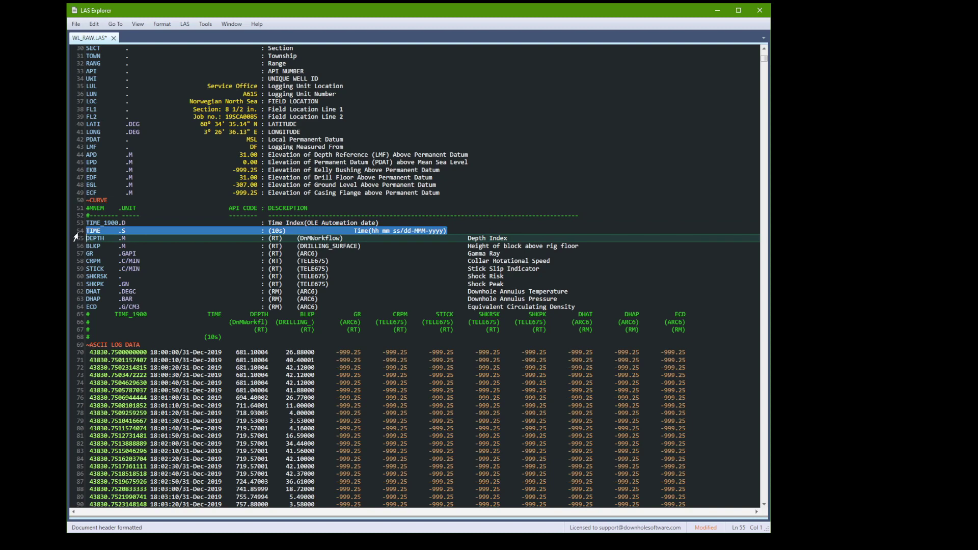
{"action": "left_click", "coordinate": [74, 239]}
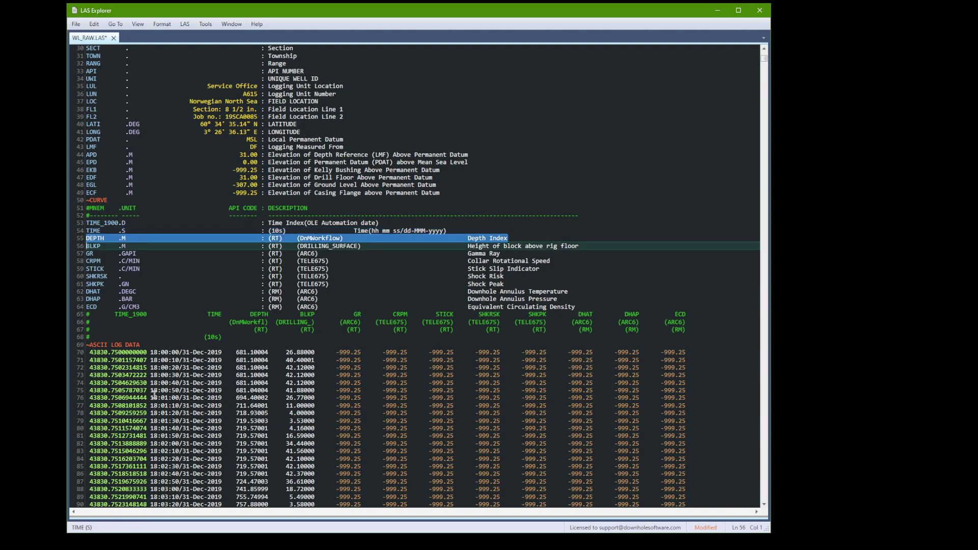
{"action": "left_click_drag", "start_coordinate": [151, 352], "coordinate": [225, 352]}
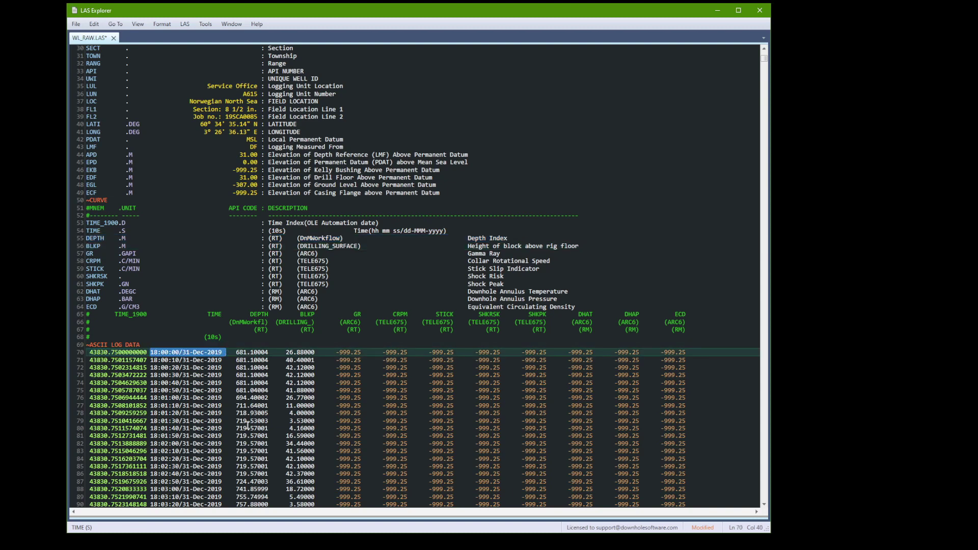
{"action": "key", "text": "shift+Left"}
{"action": "left_click", "coordinate": [207, 346]}
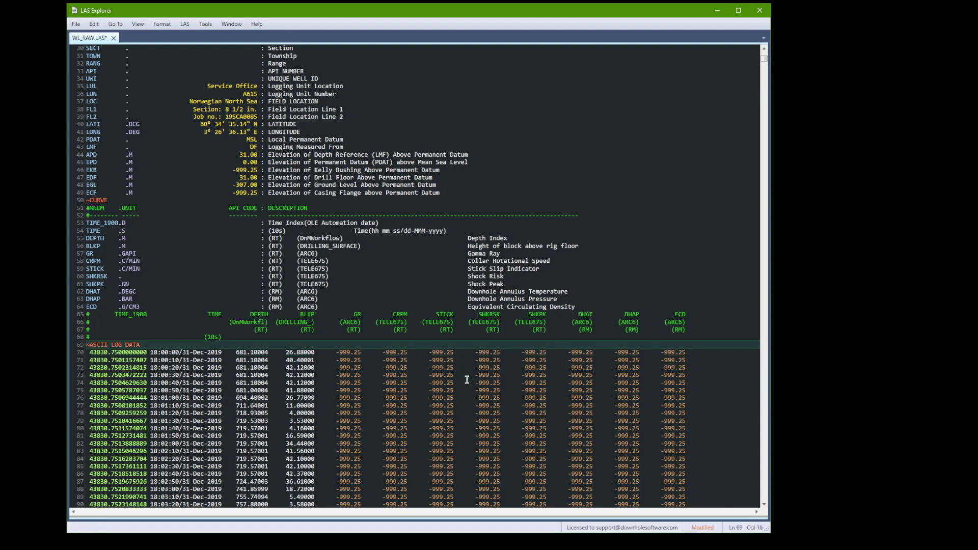
Validate the LAS file, review the ~C section issue and go to the line with the nonnumeric ~A section text.
{"action": "key", "text": "F5"}
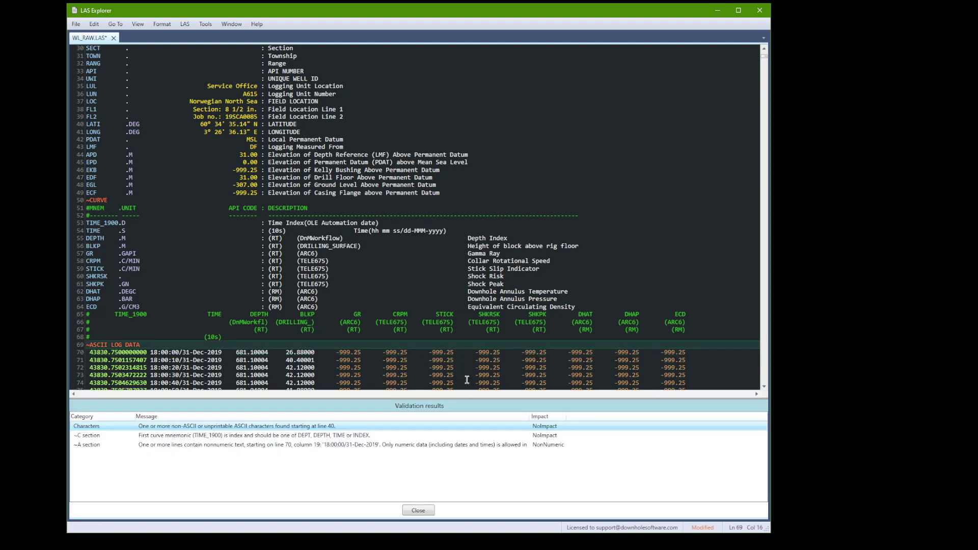
{"action": "left_click", "coordinate": [210, 437]}
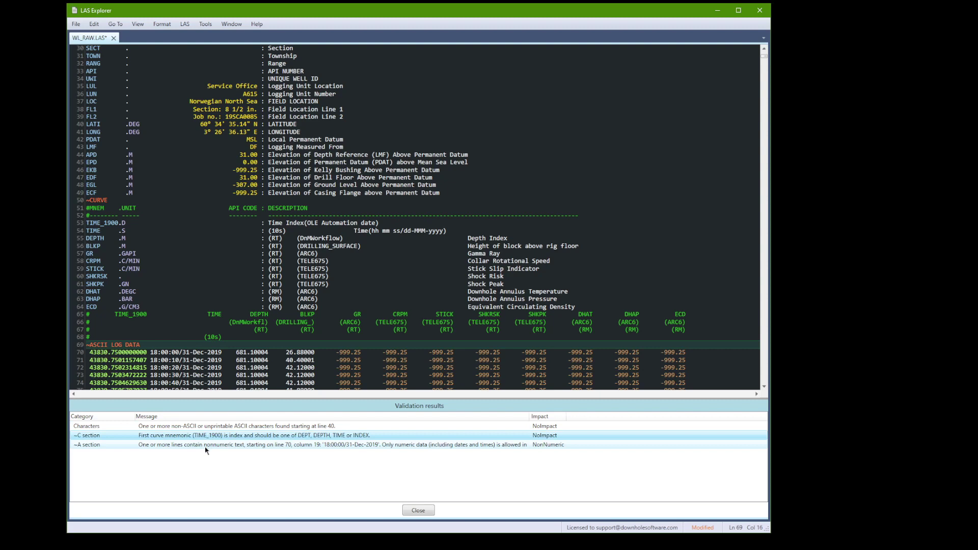
{"action": "left_click", "coordinate": [206, 445]}
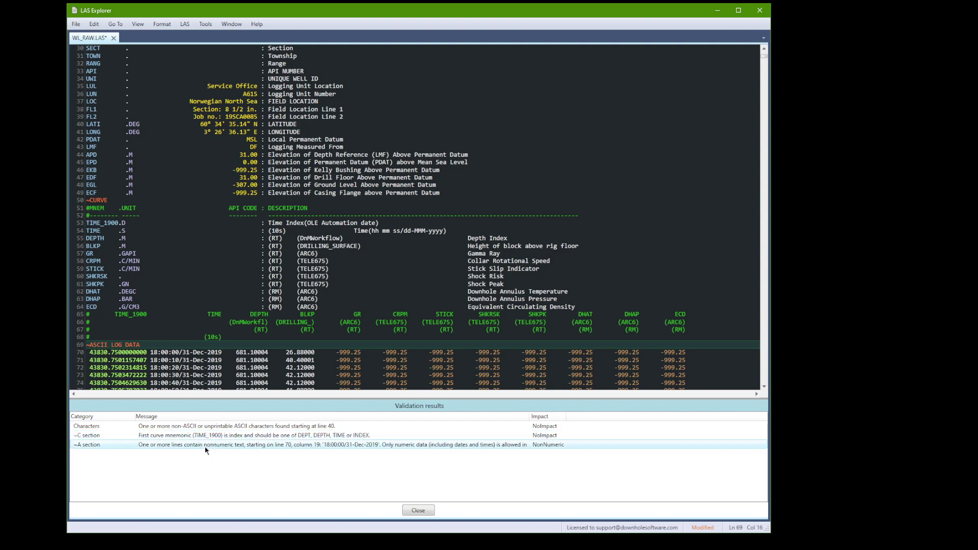
{"action": "double_click", "coordinate": [308, 446]}
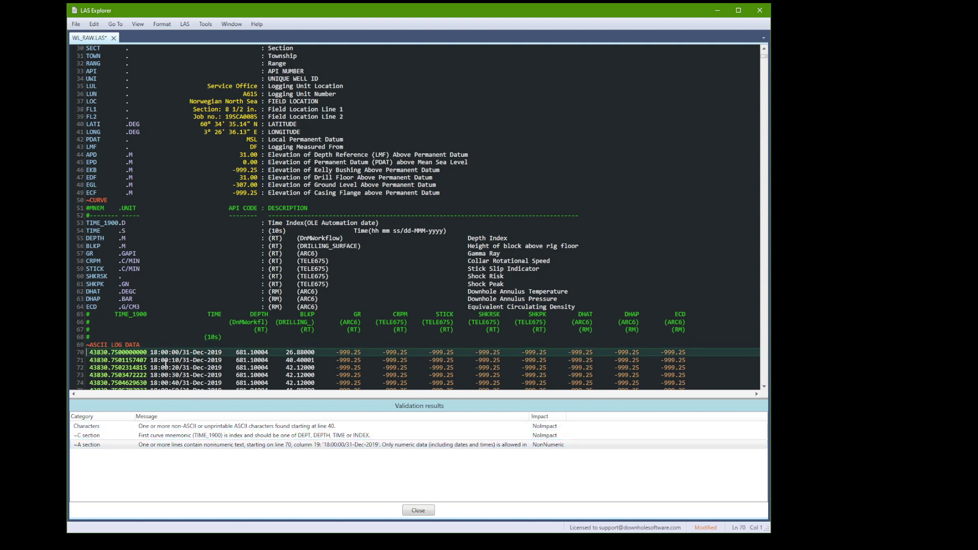
{"action": "left_click", "coordinate": [418, 510]}
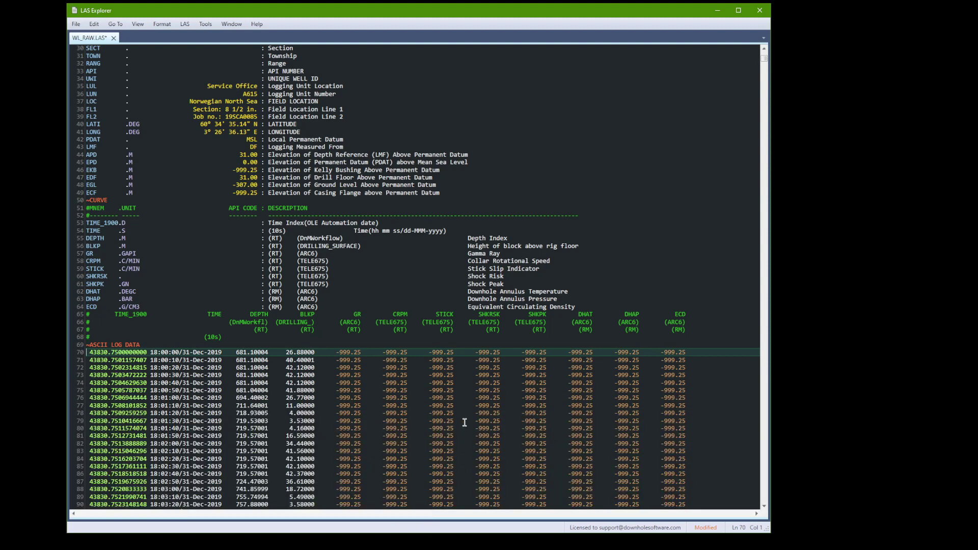
Remove the TIME_1900 curve from the file and select the combined time/date value in the first data row.
{"action": "left_click", "coordinate": [184, 24]}
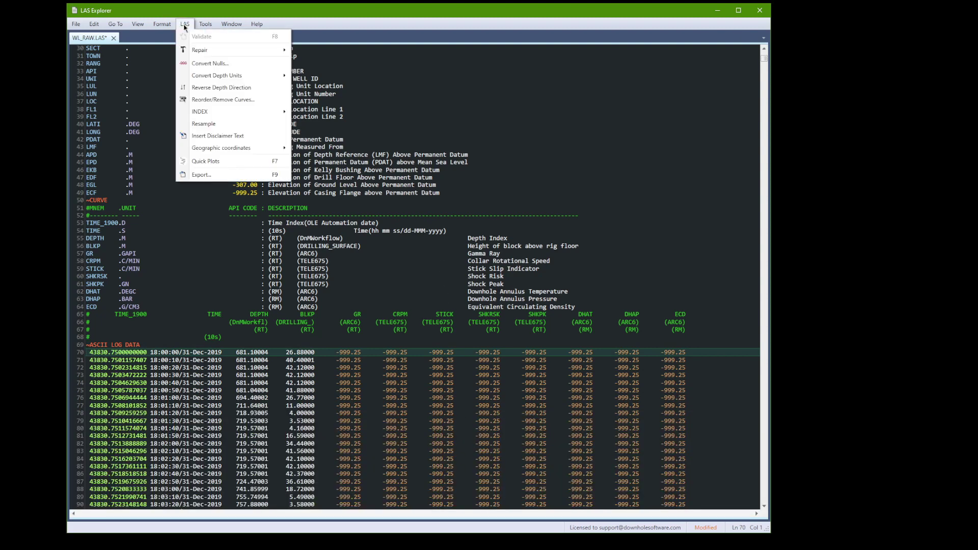
{"action": "left_click", "coordinate": [230, 96]}
{"action": "key", "text": "Delete"}
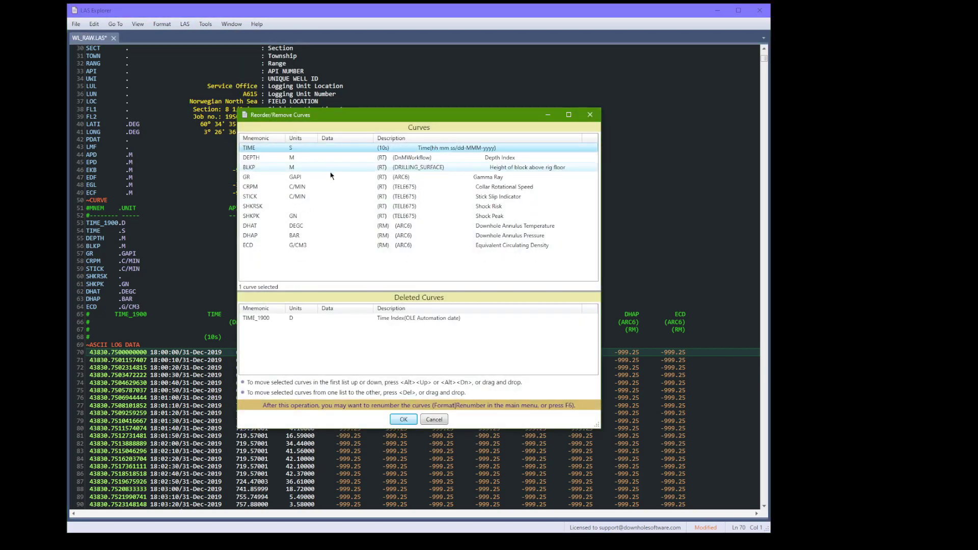
{"action": "left_click", "coordinate": [412, 419]}
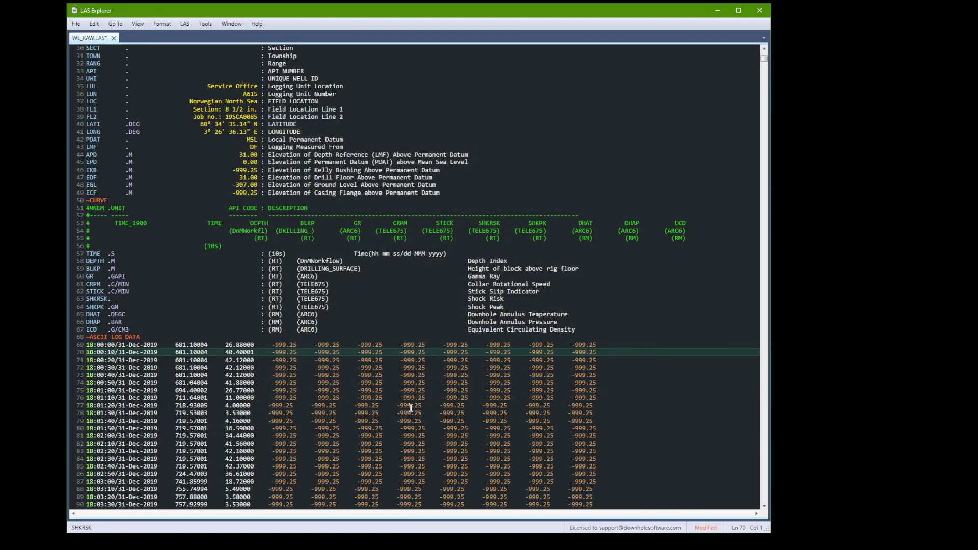
{"action": "left_click", "coordinate": [158, 346]}
{"action": "left_click_drag", "start_coordinate": [157, 346], "coordinate": [85, 346]}
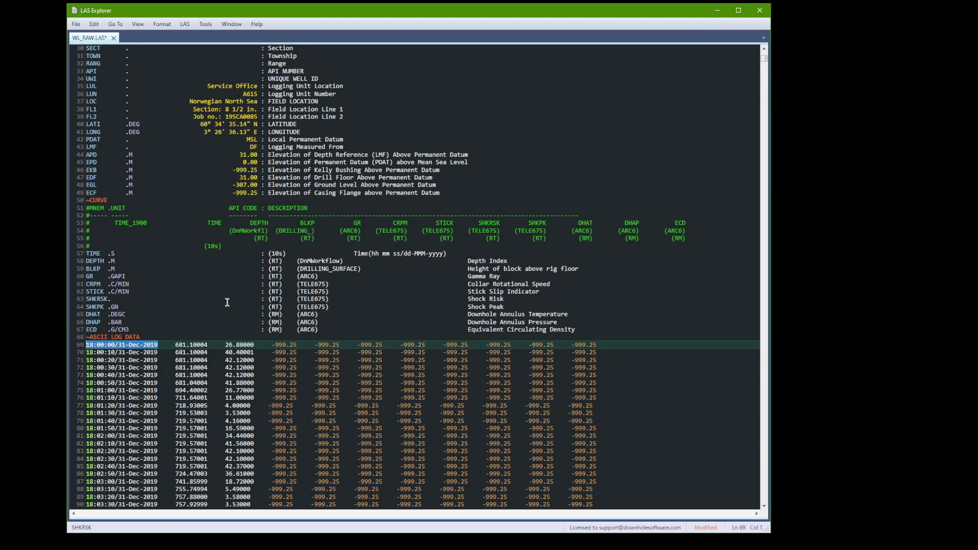
{"action": "left_click", "coordinate": [187, 28]}
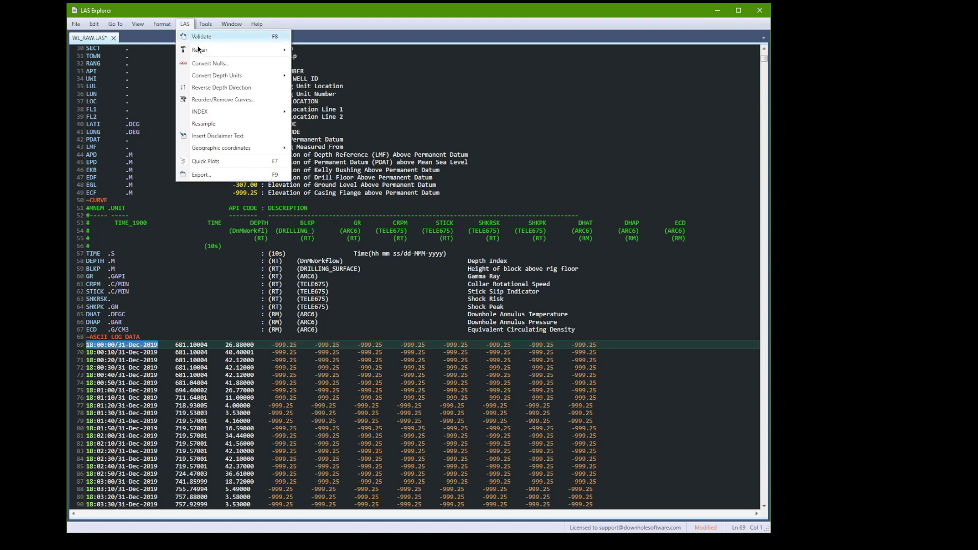
{"action": "mouse_move", "coordinate": [213, 50]}
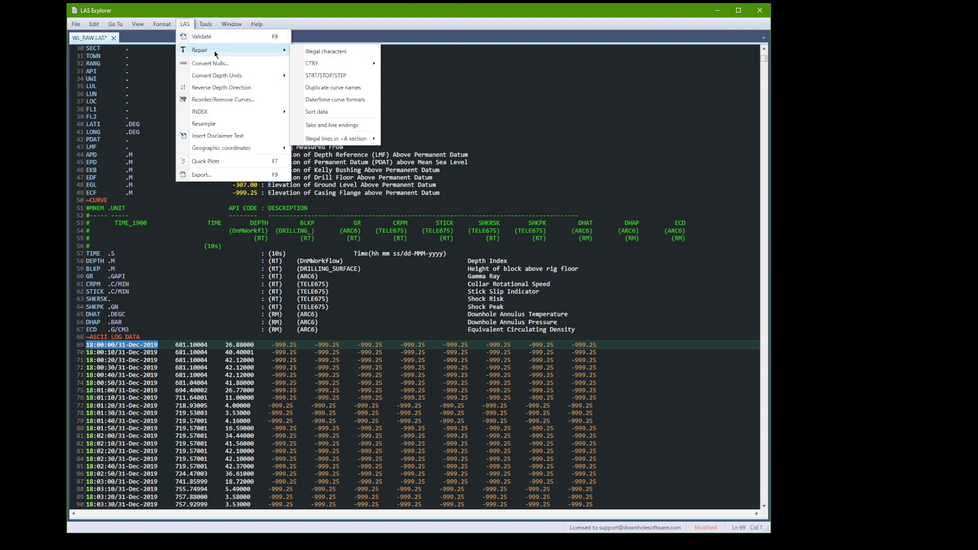
{"action": "left_click", "coordinate": [344, 100]}
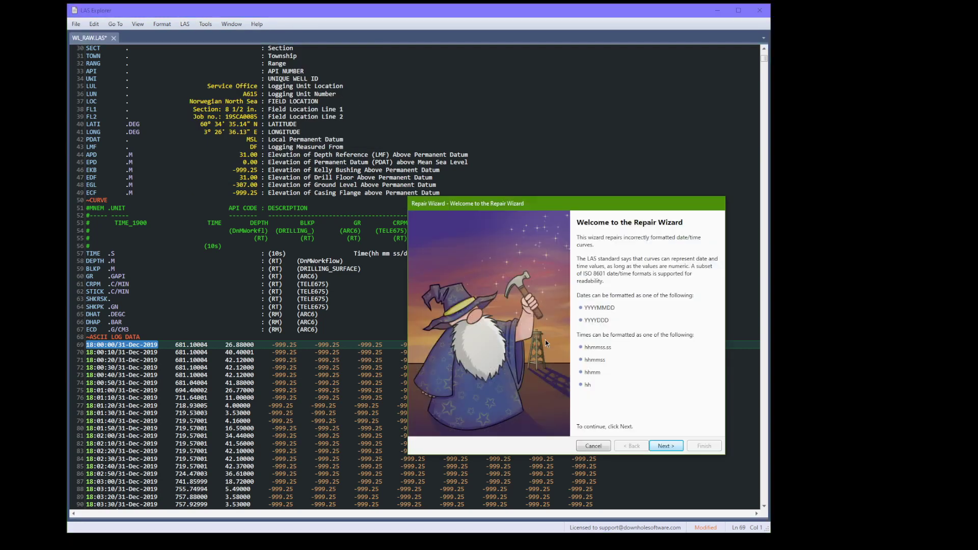
{"action": "left_click_drag", "start_coordinate": [624, 203], "coordinate": [429, 116]}
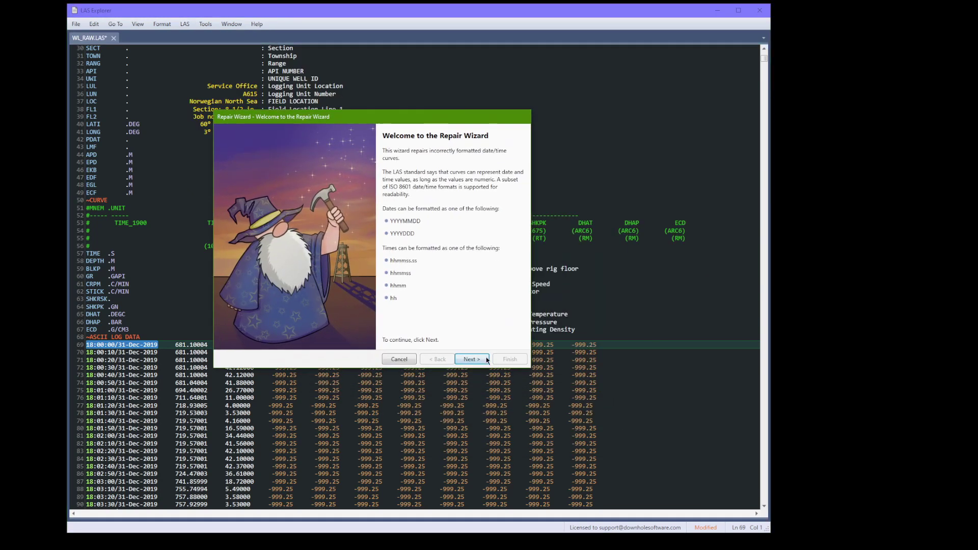
{"action": "left_click", "coordinate": [484, 359]}
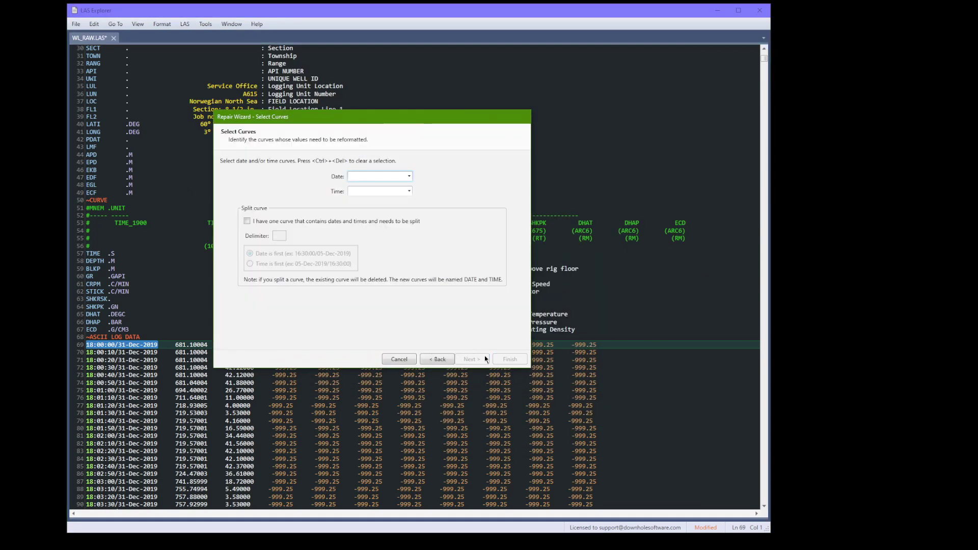
{"action": "left_click", "coordinate": [322, 222]}
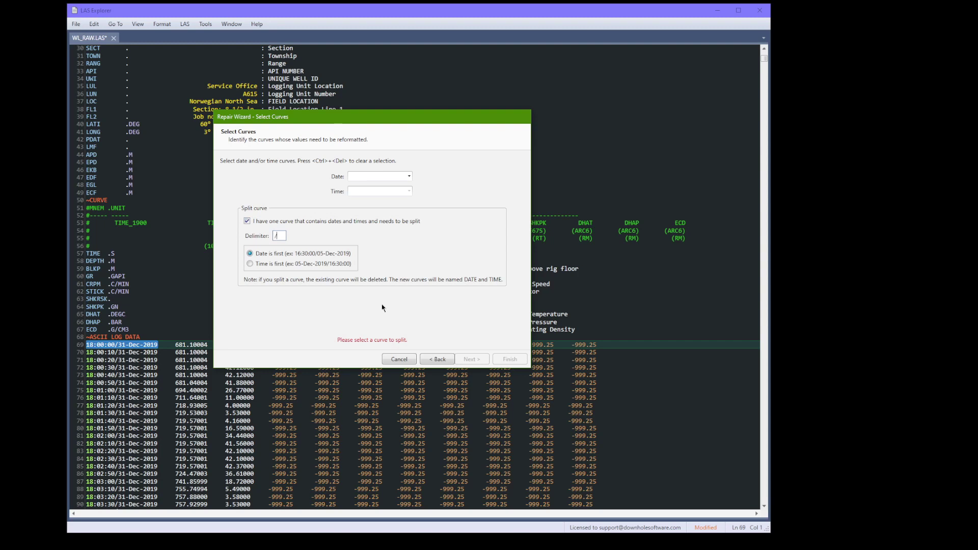
{"action": "left_click", "coordinate": [409, 177]}
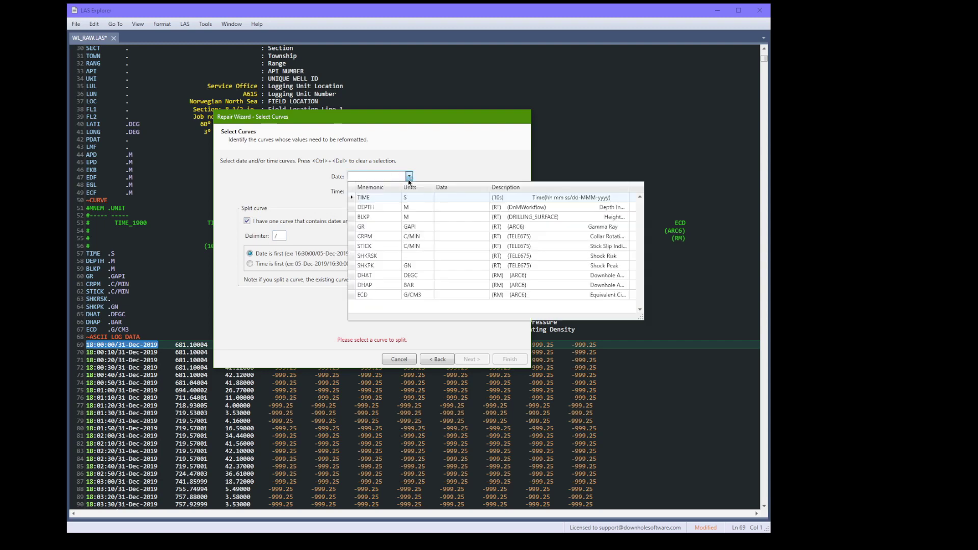
{"action": "left_click", "coordinate": [400, 359]}
{"action": "left_click", "coordinate": [400, 360]}
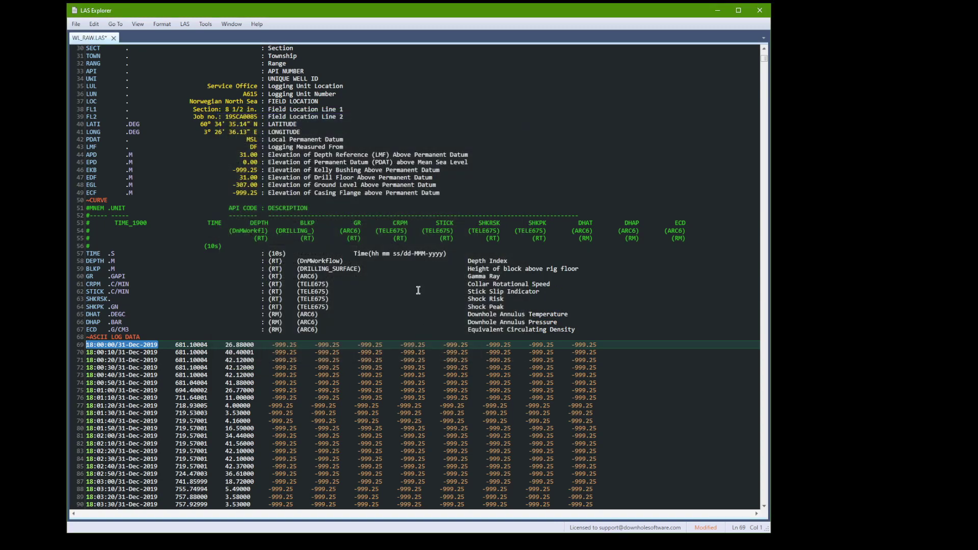
Start the date/time curve format repair and choose the TIME curve for splitting into date and time at the / delimiter.
{"action": "left_click", "coordinate": [186, 24]}
{"action": "mouse_move", "coordinate": [199, 51]}
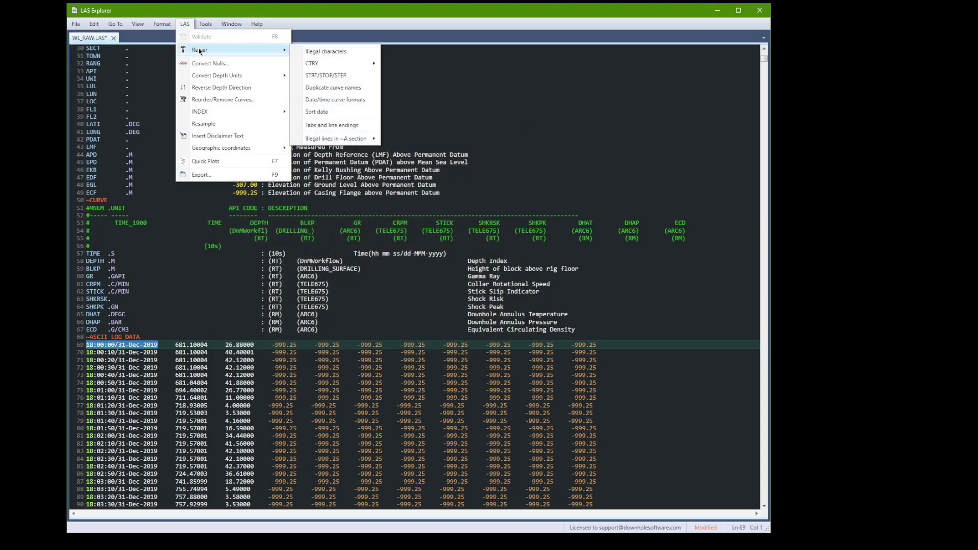
{"action": "left_click", "coordinate": [335, 100]}
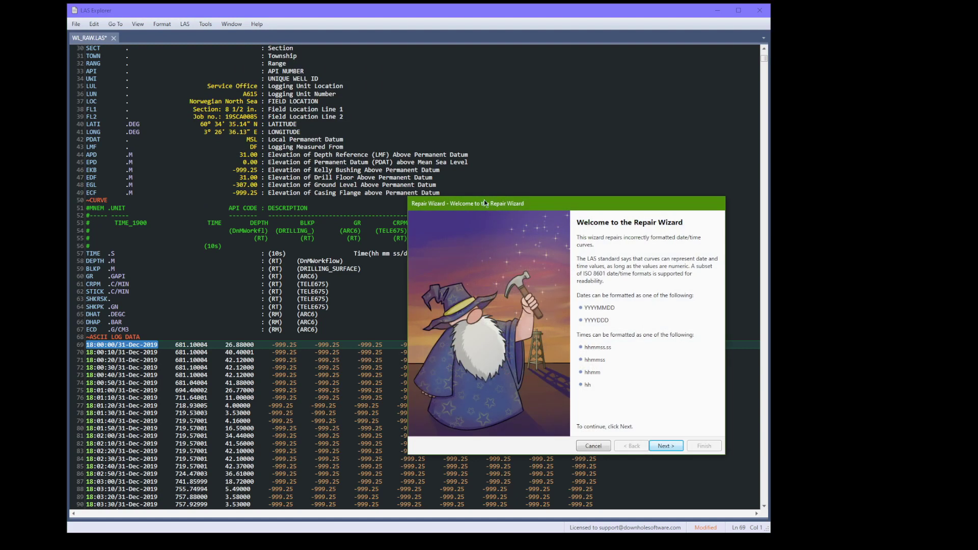
{"action": "left_click_drag", "start_coordinate": [479, 200], "coordinate": [314, 124]}
{"action": "left_click", "coordinate": [501, 367]}
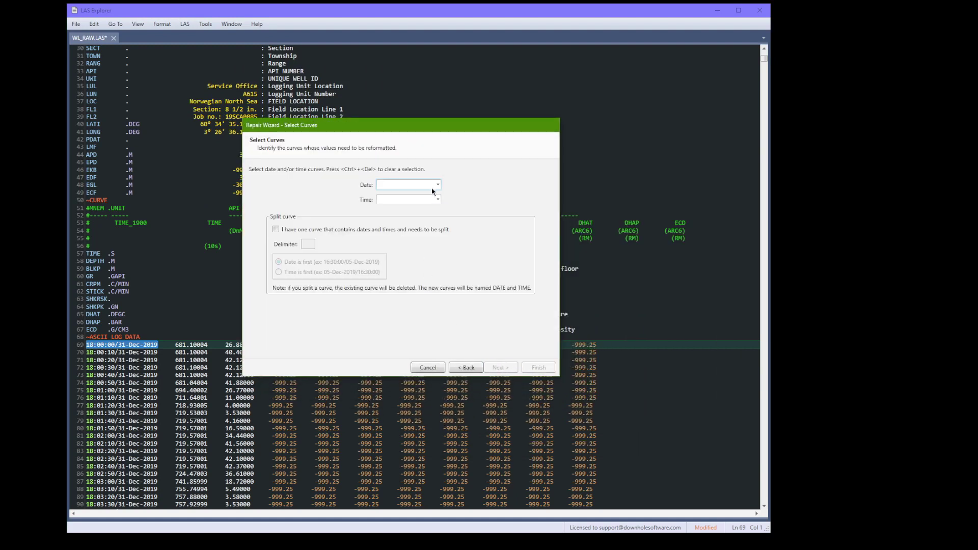
{"action": "left_click", "coordinate": [439, 186]}
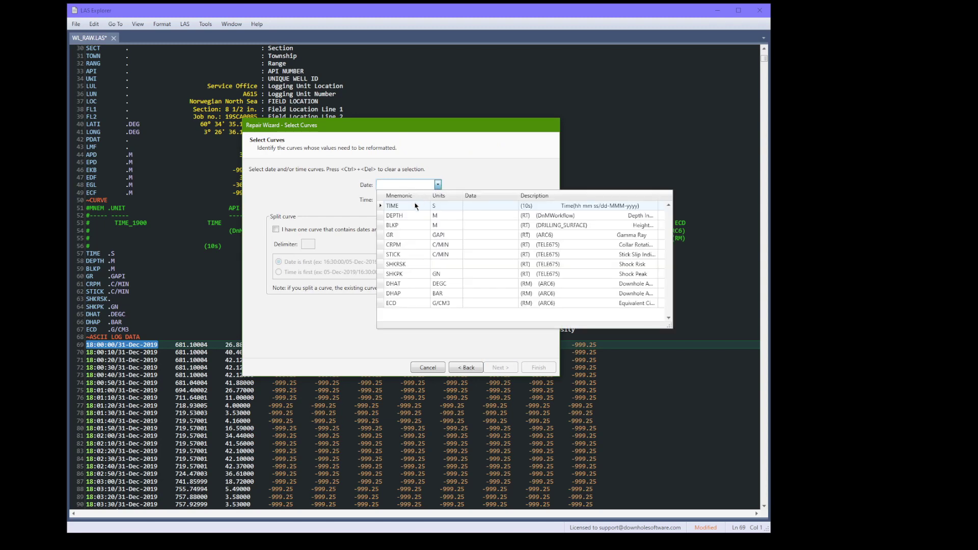
{"action": "left_click", "coordinate": [413, 205]}
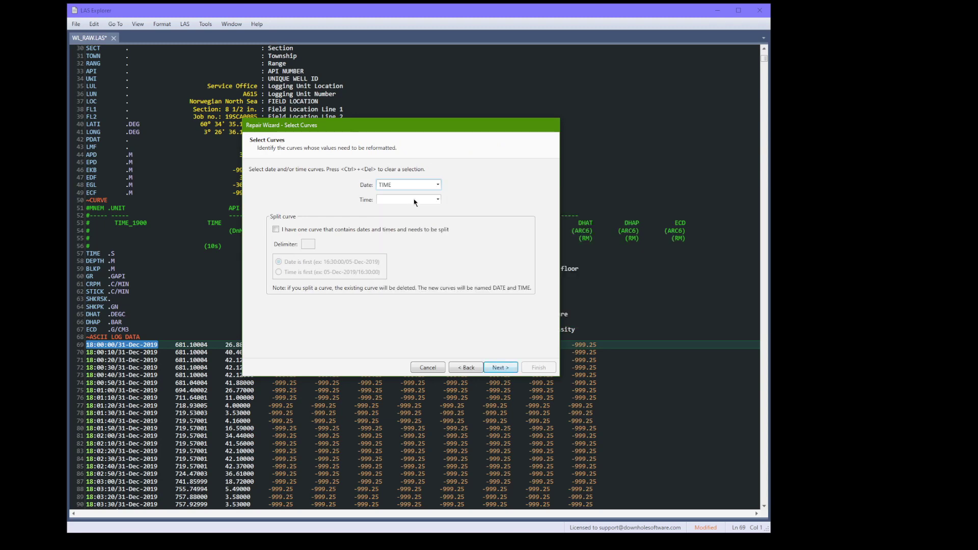
{"action": "left_click", "coordinate": [308, 230]}
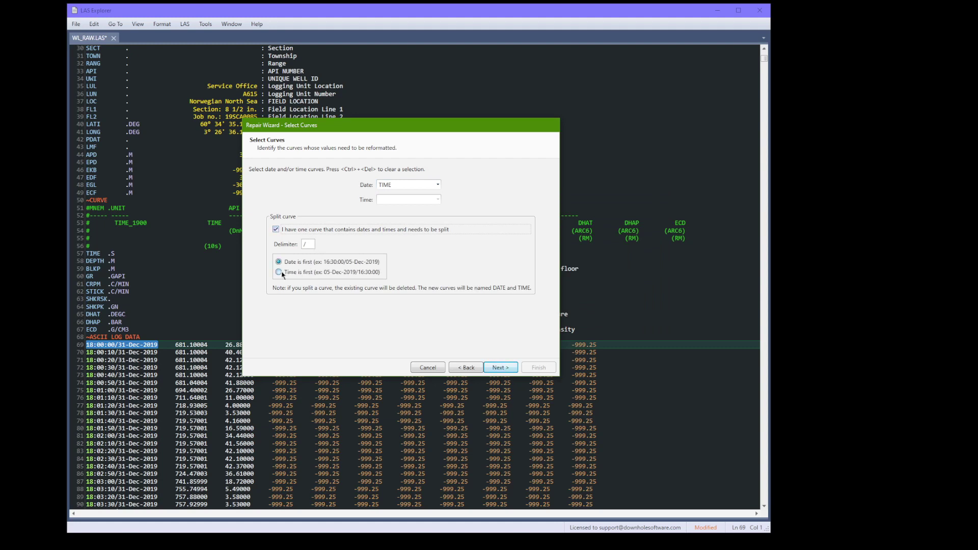
{"action": "left_click", "coordinate": [500, 366]}
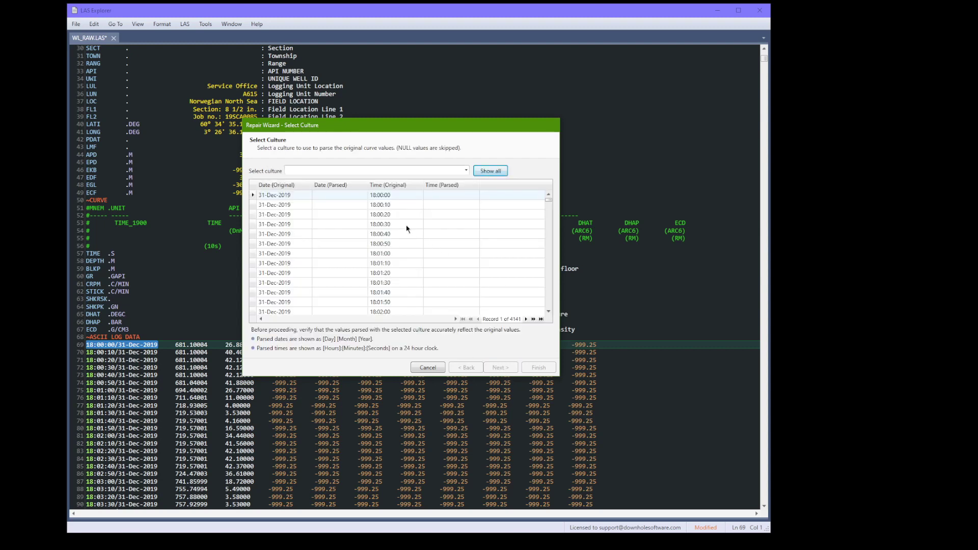
Parse the original values with the Invariant Language (Invariant Country) culture and format the dates as YYYYMMDD.
{"action": "left_click", "coordinate": [466, 170]}
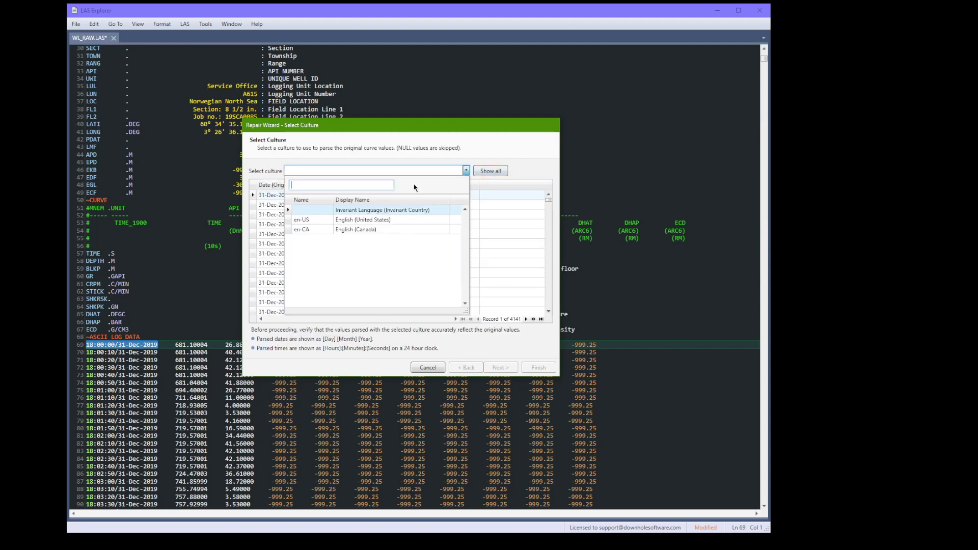
{"action": "left_click", "coordinate": [378, 210]}
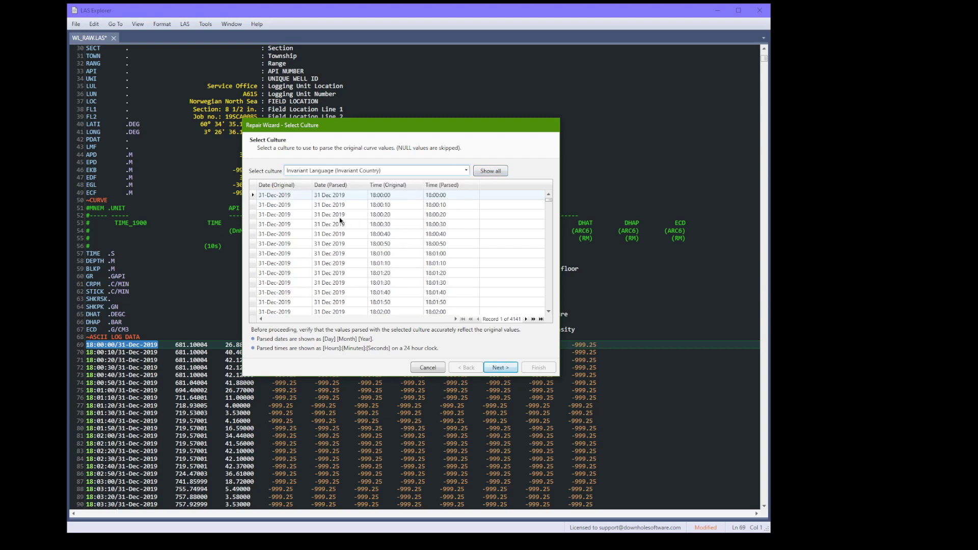
{"action": "left_click", "coordinate": [501, 367]}
{"action": "left_click", "coordinate": [437, 183]}
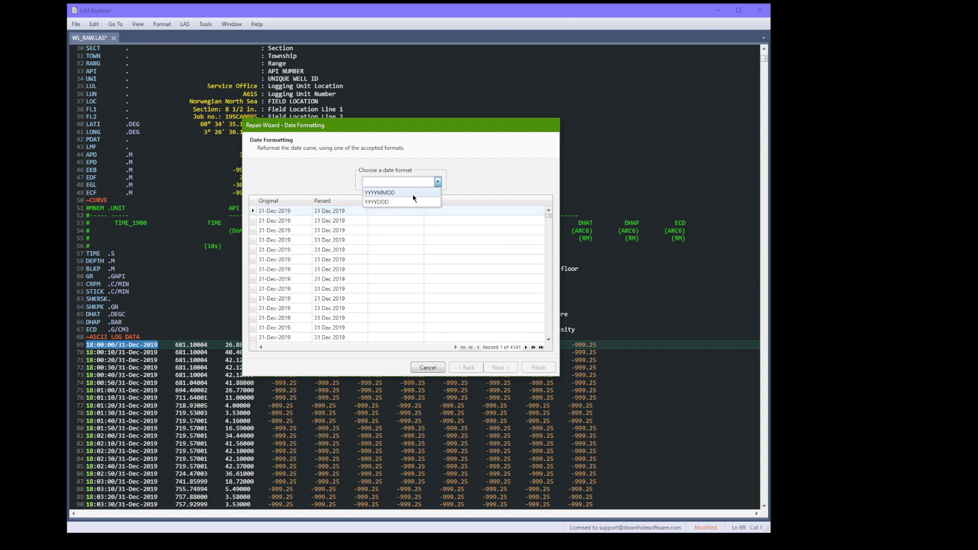
{"action": "left_click", "coordinate": [413, 194]}
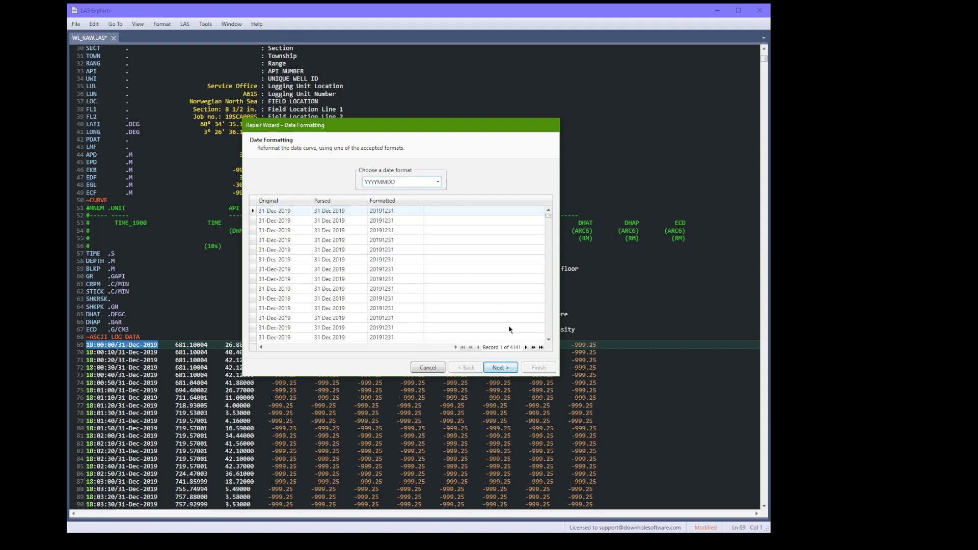
Format the times as hhmmss and finish the repair with an added INDEX curve as the index channel.
{"action": "left_click", "coordinate": [437, 182]}
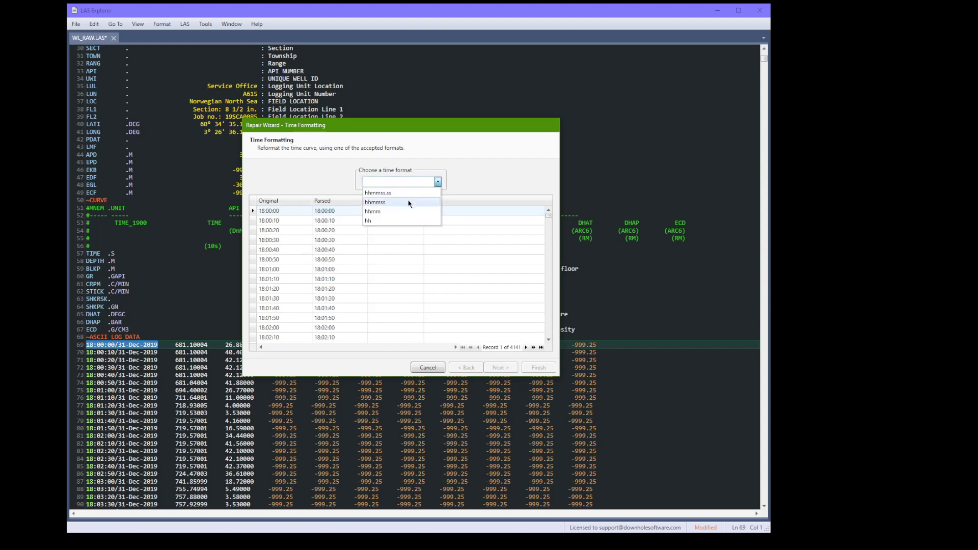
{"action": "left_click", "coordinate": [408, 203]}
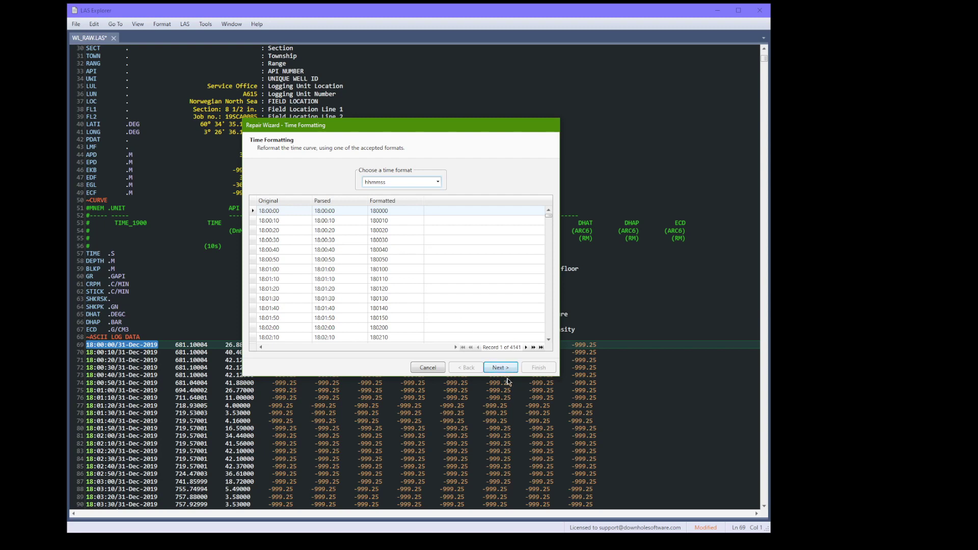
{"action": "left_click", "coordinate": [506, 368]}
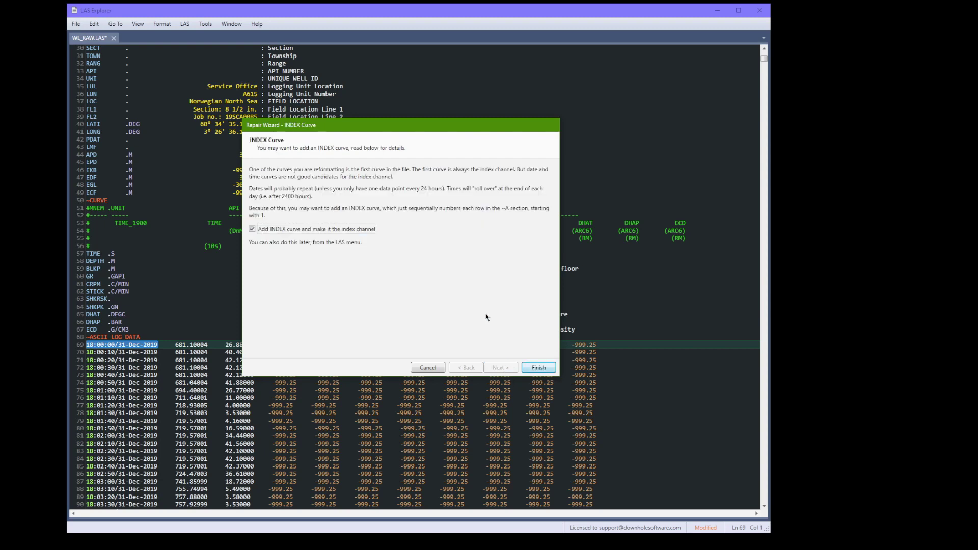
{"action": "left_click", "coordinate": [535, 367]}
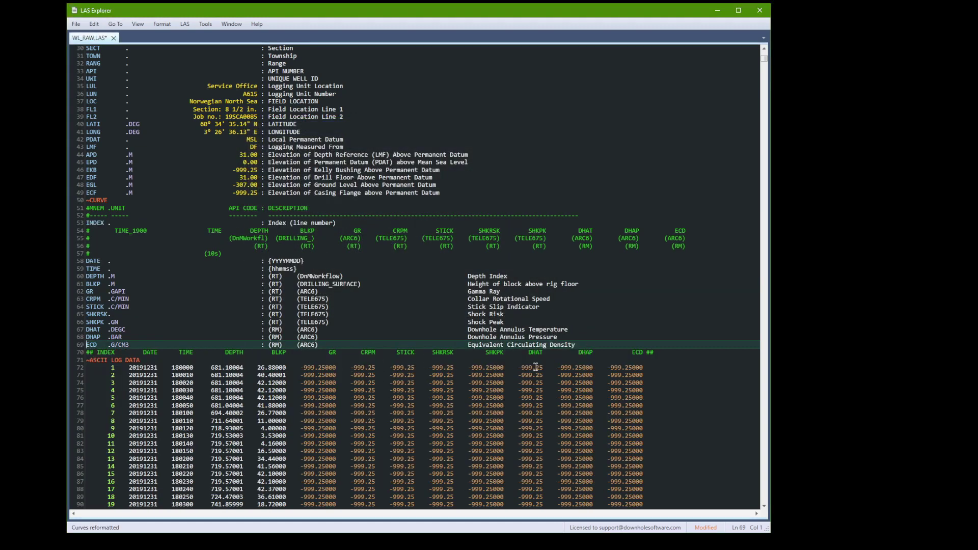
Review the first reformatted rows of the ~A section and the STRT and STOP lines in the ~WELL section.
{"action": "left_click", "coordinate": [76, 369]}
{"action": "left_click_drag", "start_coordinate": [77, 370], "coordinate": [70, 432]}
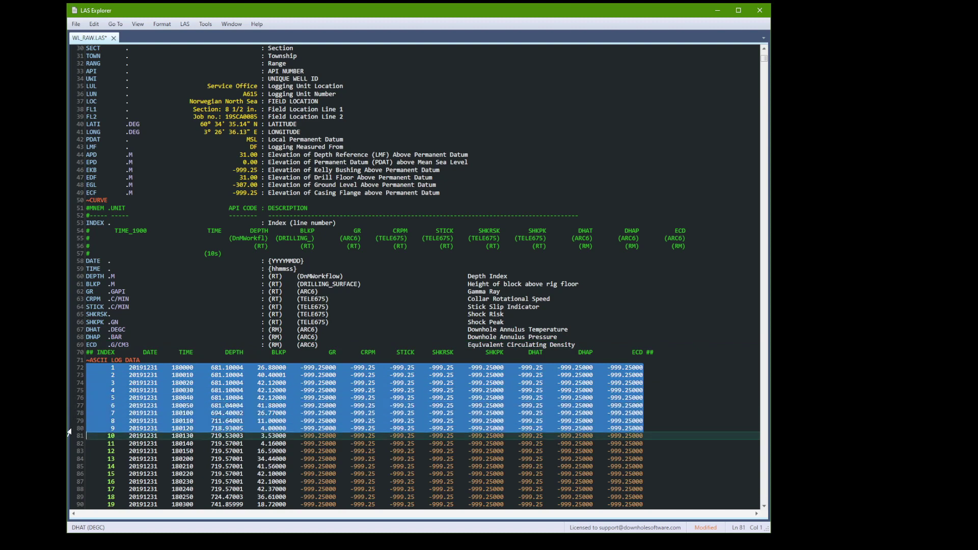
{"action": "left_click", "coordinate": [251, 215]}
{"action": "left_click", "coordinate": [765, 49]}
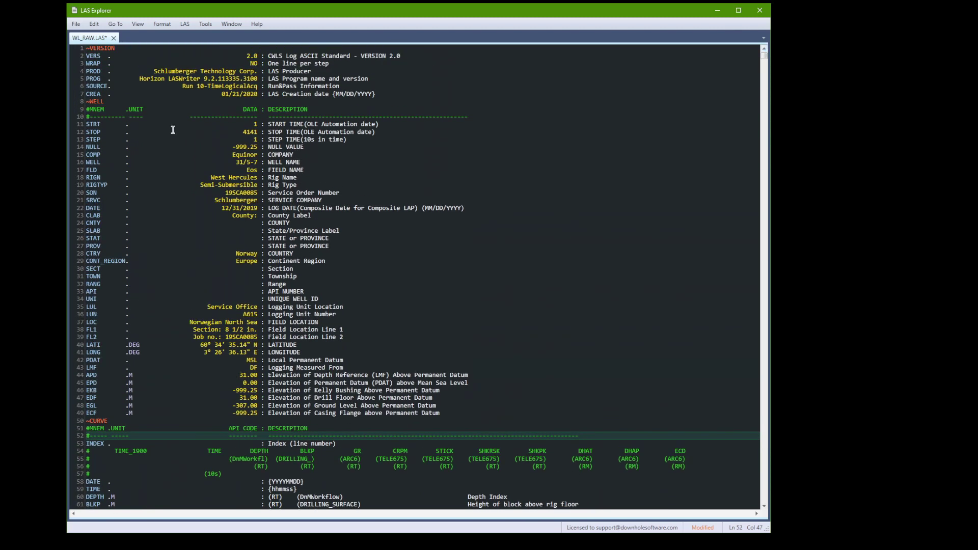
{"action": "left_click", "coordinate": [69, 124]}
{"action": "left_click_drag", "start_coordinate": [69, 128], "coordinate": [65, 136]}
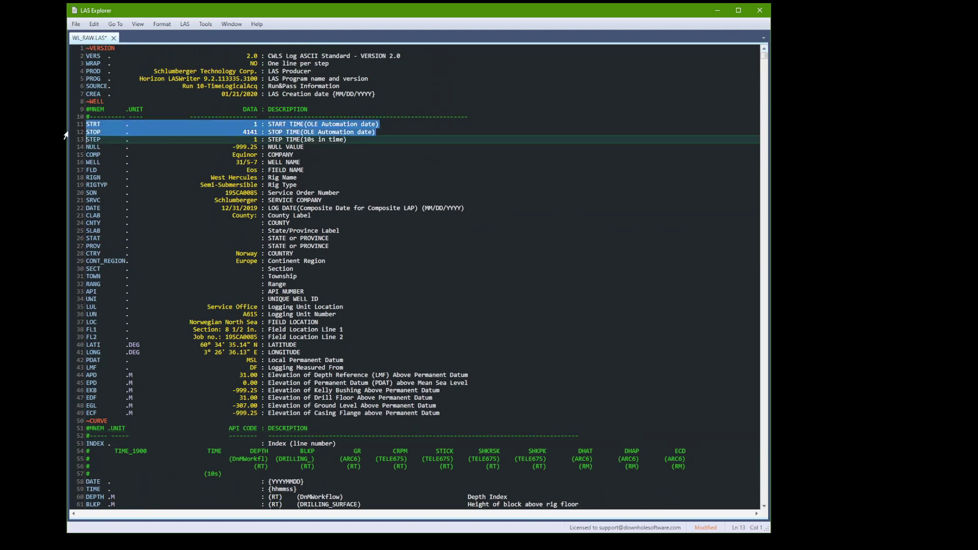
Remove the TIME wording and bracketed notes from the STRT, STOP and STEP descriptions, leaving START, STOP and STEP.
{"action": "left_click", "coordinate": [304, 125]}
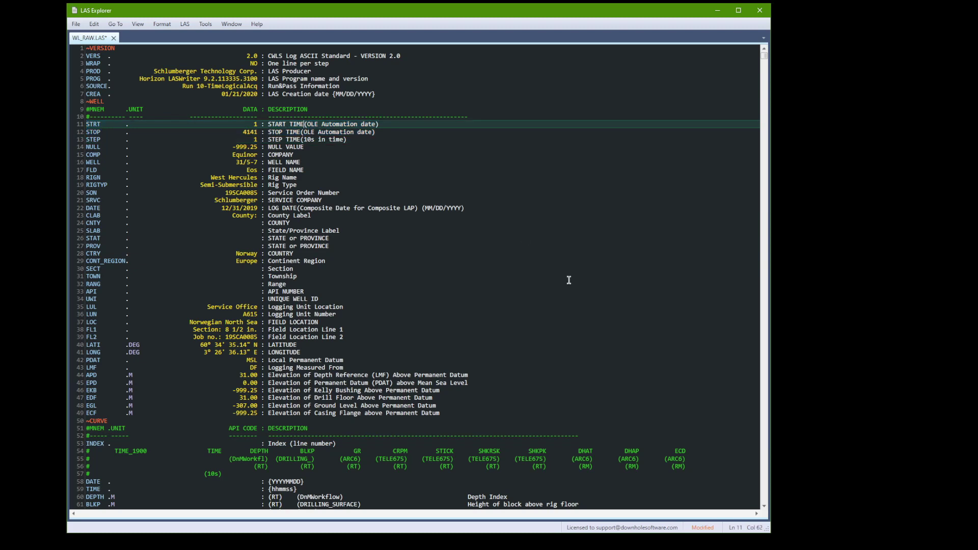
{"action": "key", "text": "shift+End"}
{"action": "key", "text": "Delete"}
{"action": "key", "text": "Down"}
{"action": "key", "text": "shift+End"}
{"action": "key", "text": "Delete"}
{"action": "key", "text": "Down"}
{"action": "key", "text": "shift+End"}
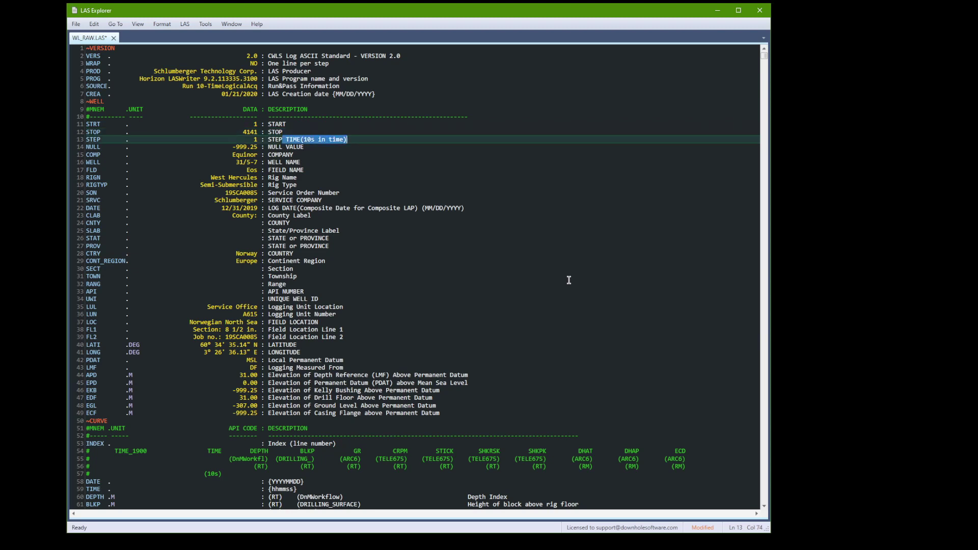
{"action": "key", "text": "Delete"}
Delete the four outdated comment lines with the old curve headings between the INDEX and DATE curve definitions.
{"action": "key", "text": "Down"}
{"action": "key", "text": "Down"}
{"action": "key", "text": "Down"}
{"action": "key", "text": "Down"}
{"action": "key", "text": "Down"}
{"action": "key", "text": "Down"}
{"action": "key", "text": "Down"}
{"action": "key", "text": "Down"}
{"action": "key", "text": "Down"}
{"action": "key", "text": "Down"}
{"action": "key", "text": "Down"}
{"action": "key", "text": "Down"}
{"action": "key", "text": "Down"}
{"action": "key", "text": "Down"}
{"action": "key", "text": "Down"}
{"action": "key", "text": "Down"}
{"action": "key", "text": "Down"}
{"action": "key", "text": "Down"}
{"action": "key", "text": "Down"}
{"action": "key", "text": "Down"}
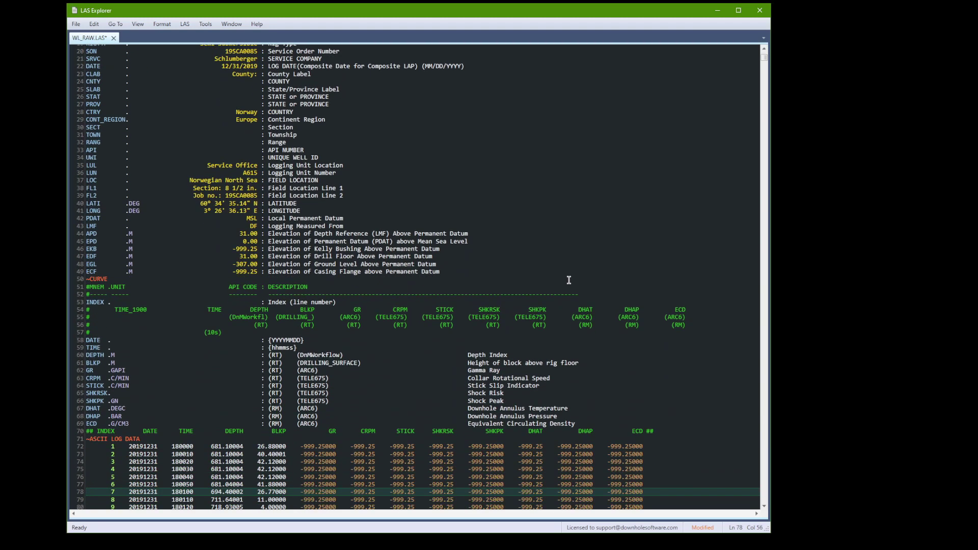
{"action": "key", "text": "Down"}
{"action": "key", "text": "Down"}
{"action": "key", "text": "Down"}
{"action": "key", "text": "Down"}
{"action": "key", "text": "Down"}
{"action": "key", "text": "Down"}
{"action": "key", "text": "Down"}
{"action": "key", "text": "Down"}
{"action": "key", "text": "Down"}
{"action": "key", "text": "Down"}
{"action": "key", "text": "Down"}
{"action": "key", "text": "Down"}
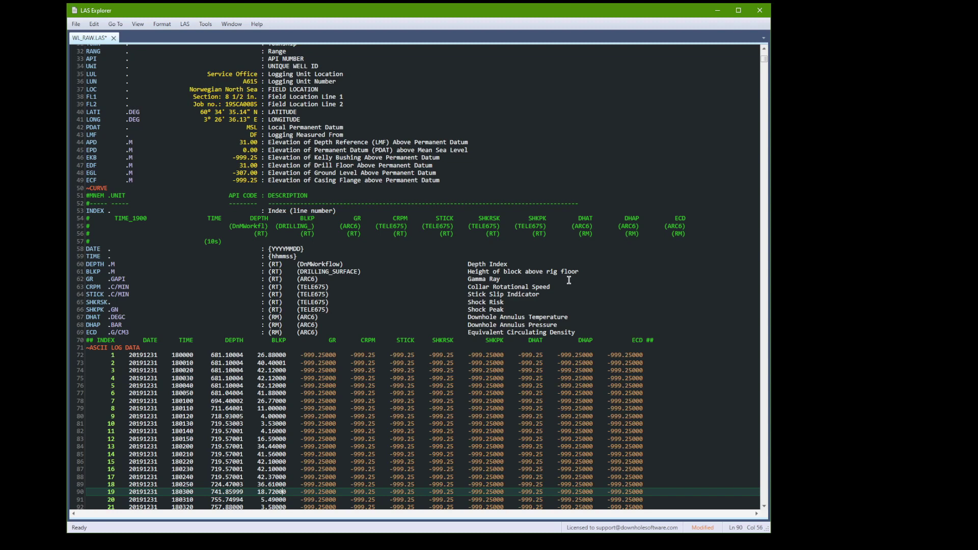
{"action": "left_click", "coordinate": [112, 218]}
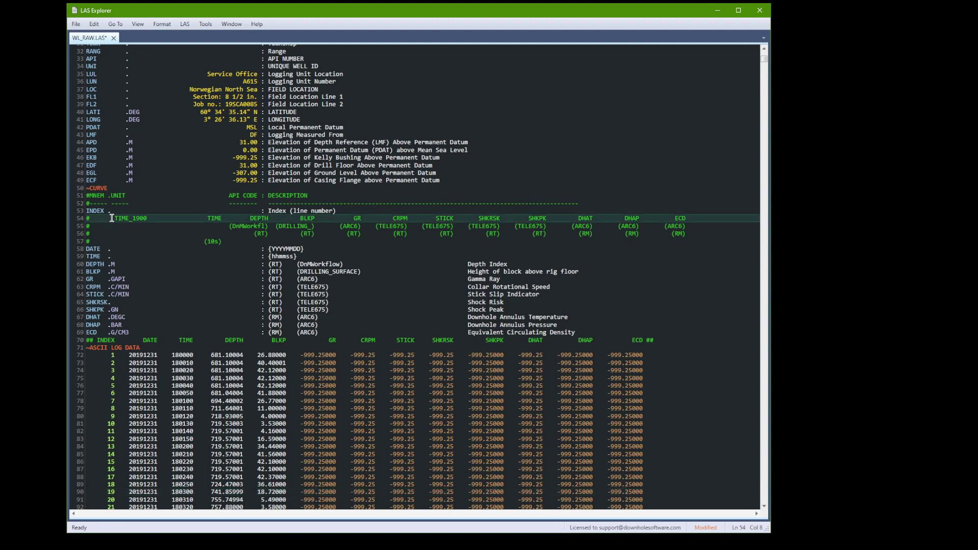
{"action": "key", "text": "ctrl+shift+l"}
{"action": "key", "text": "ctrl+shift+l"}
{"action": "key", "text": "ctrl+shift+l"}
{"action": "key", "text": "ctrl+shift+l"}
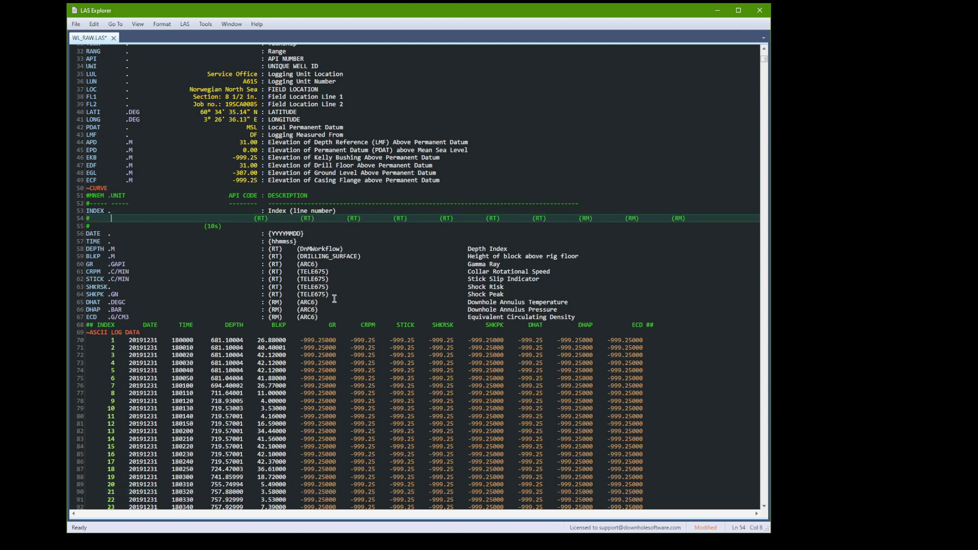
Select the whole column-heading comment line directly above the ~ASCII LOG DATA line.
{"action": "key", "text": "Down"}
{"action": "key", "text": "Down"}
{"action": "key", "text": "Down"}
{"action": "key", "text": "Down"}
{"action": "key", "text": "Down"}
{"action": "key", "text": "Down"}
{"action": "key", "text": "Down"}
{"action": "key", "text": "Down"}
{"action": "key", "text": "Down"}
{"action": "key", "text": "Down"}
{"action": "key", "text": "Down"}
{"action": "key", "text": "Down"}
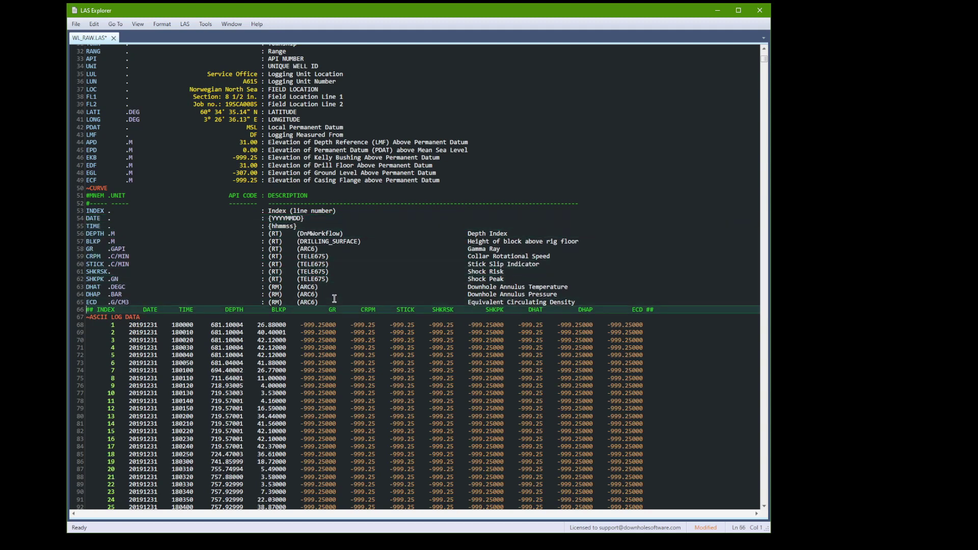
{"action": "key", "text": "shift+End"}
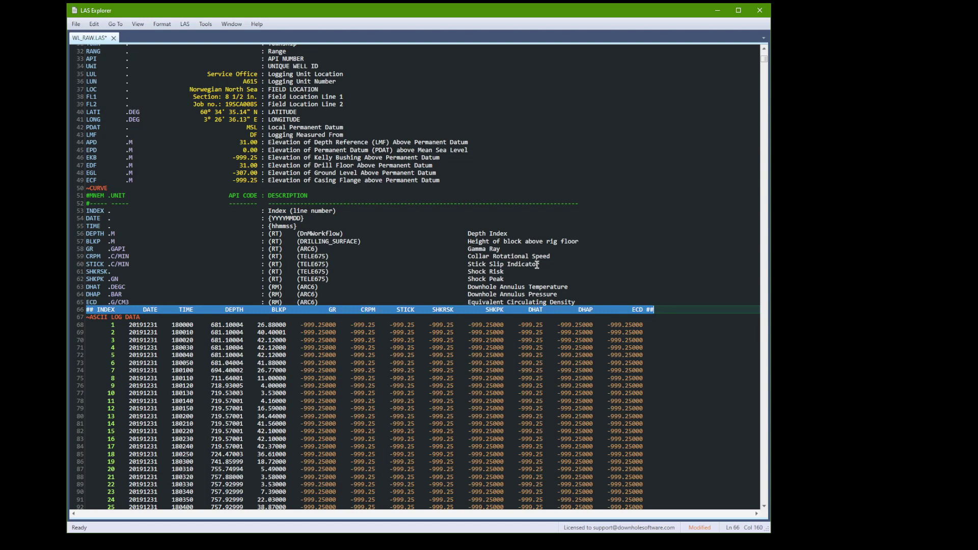